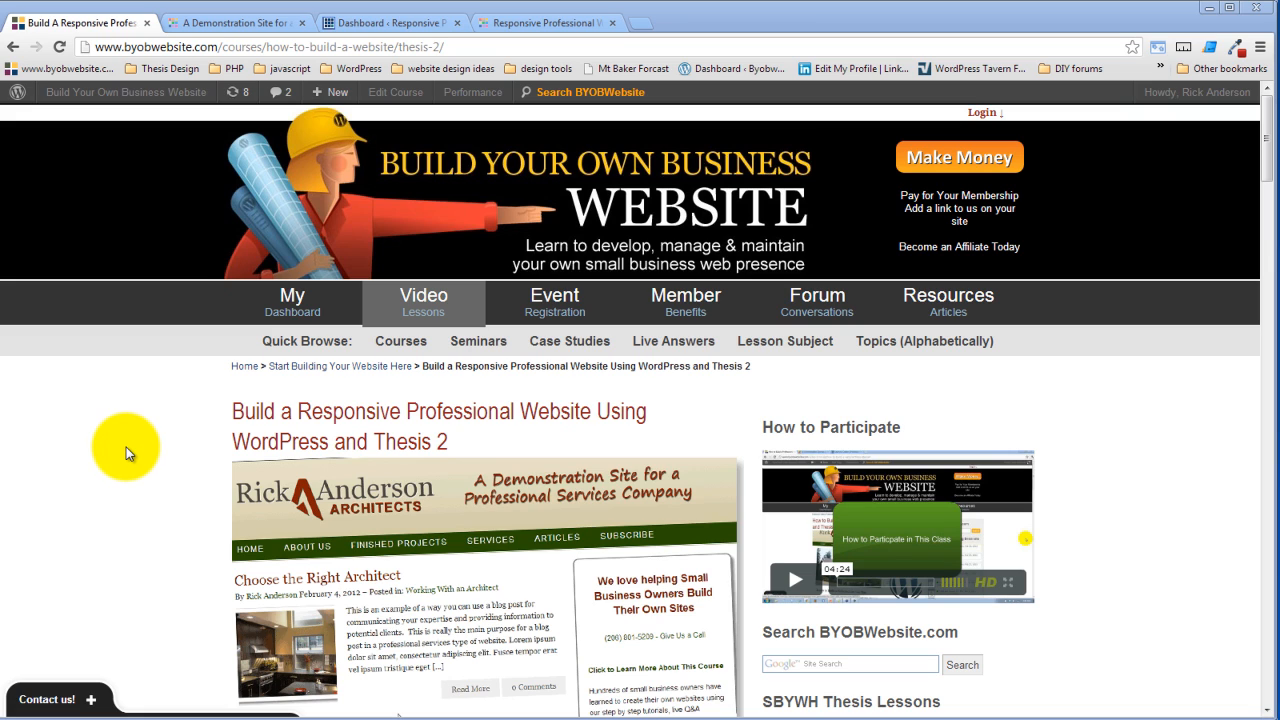
Open the BYOB Agility responsive 2 column skin page from the member skins for Thesis Theme 2.0 and find its download link
mouse_move(690, 310)
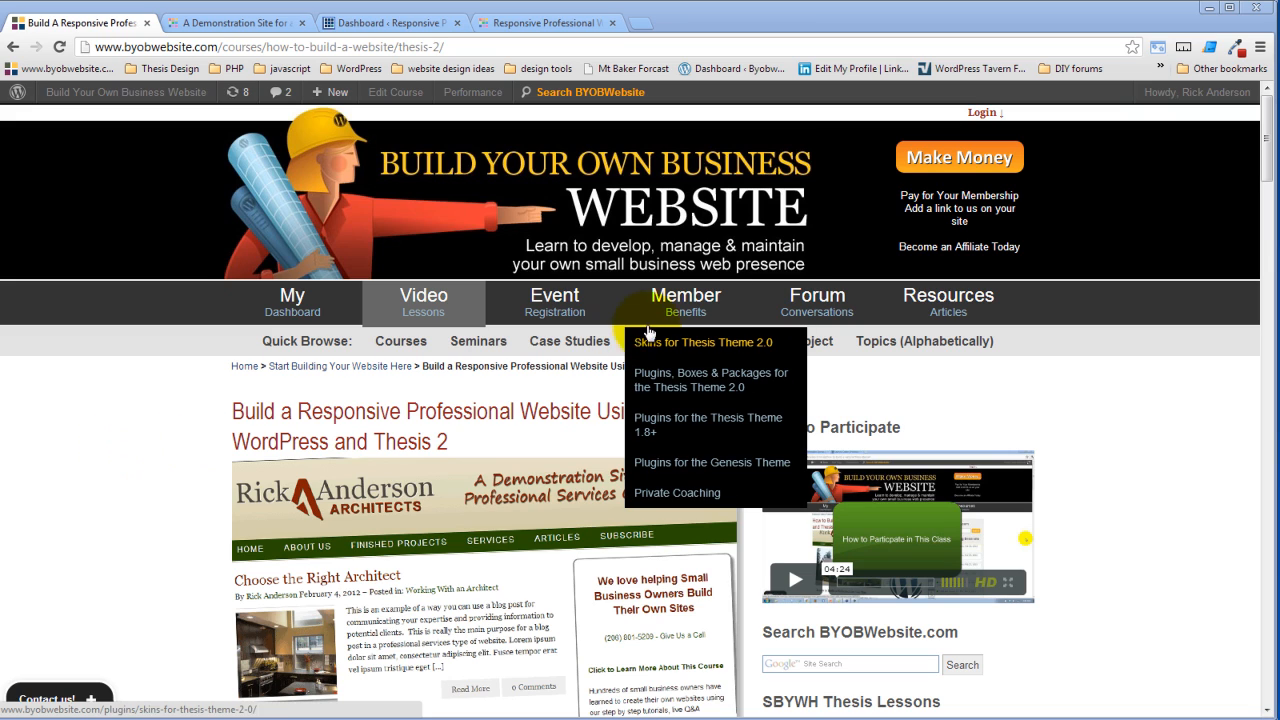
left_click(706, 345)
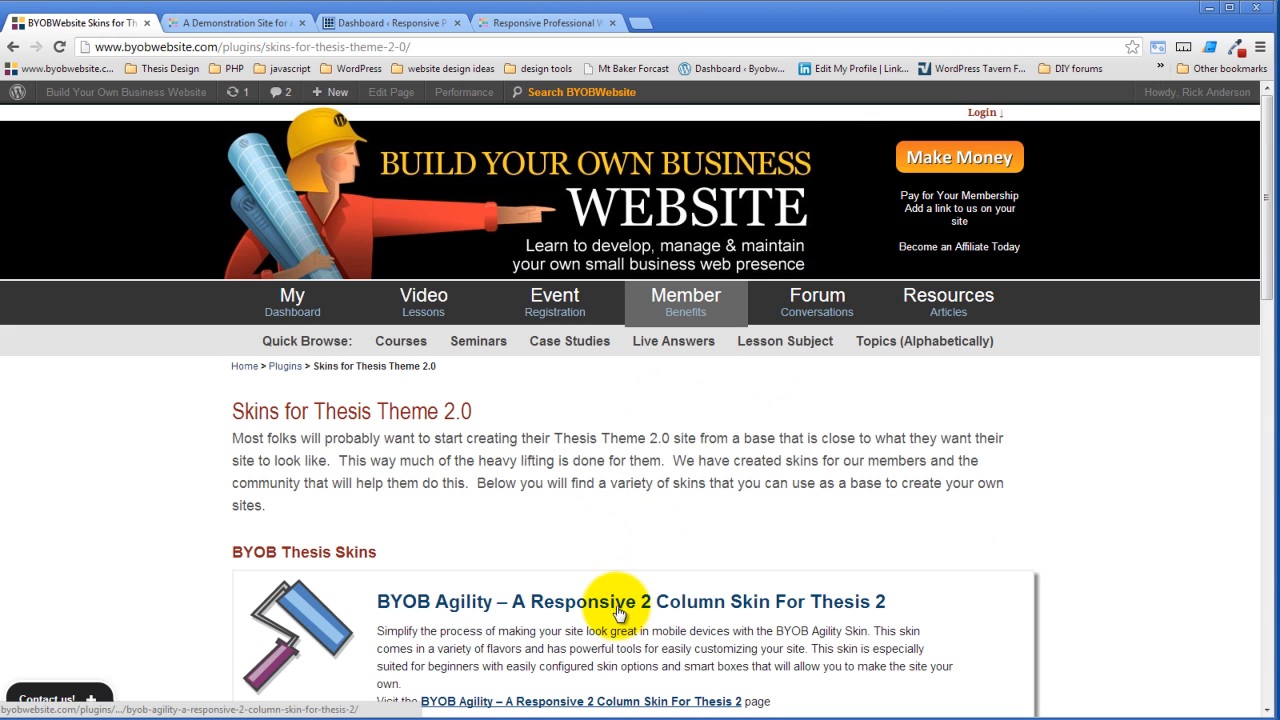
left_click(613, 566)
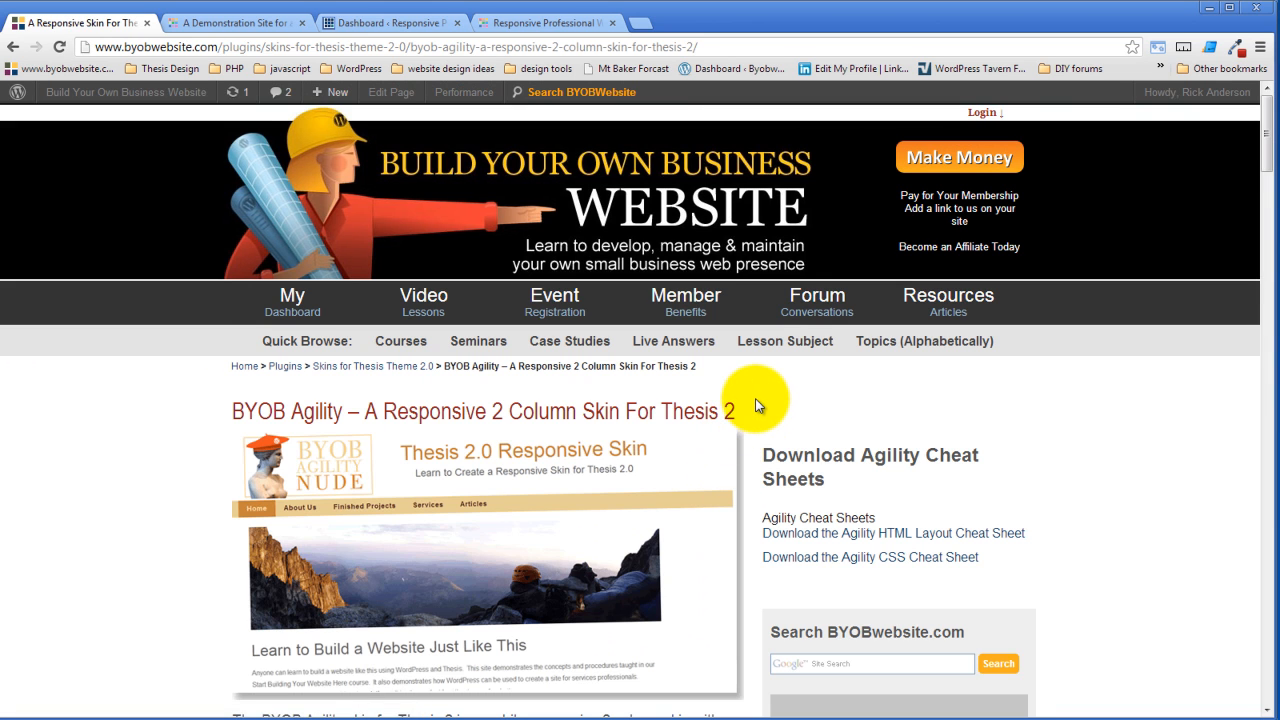
scroll(757, 404, "down", 10)
scroll(757, 404, "down", 15)
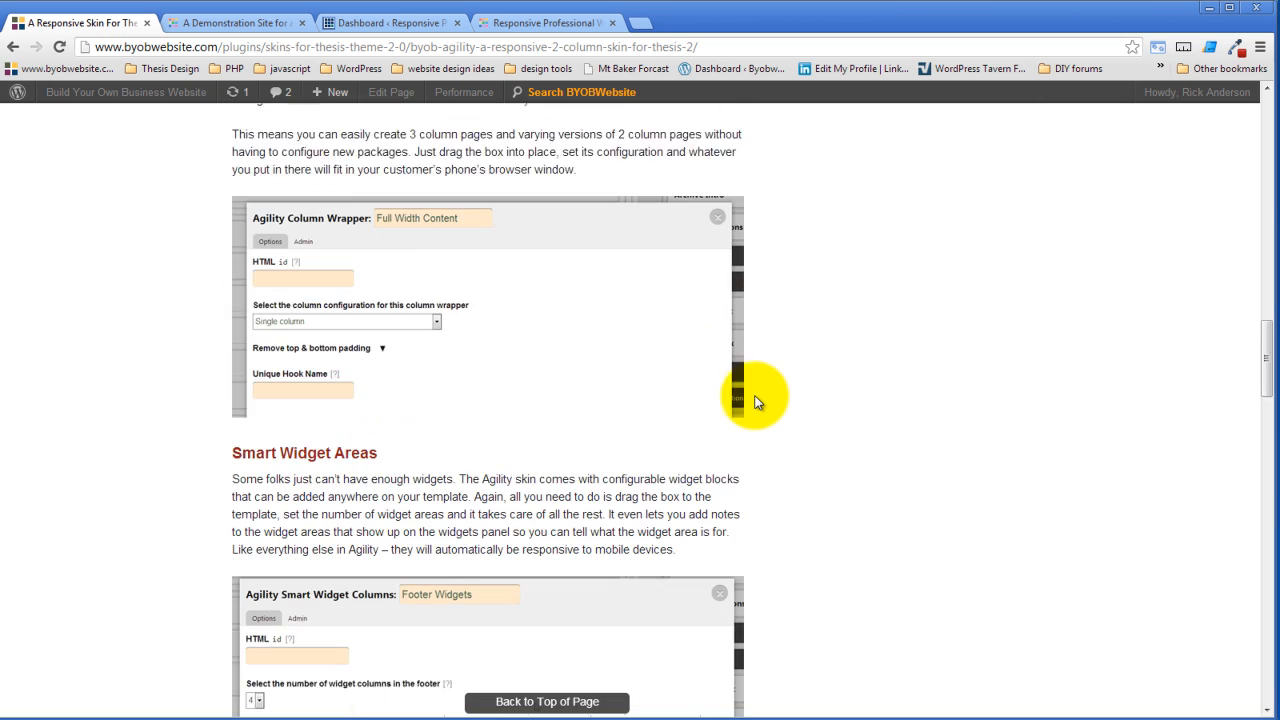
scroll(757, 404, "down", 8)
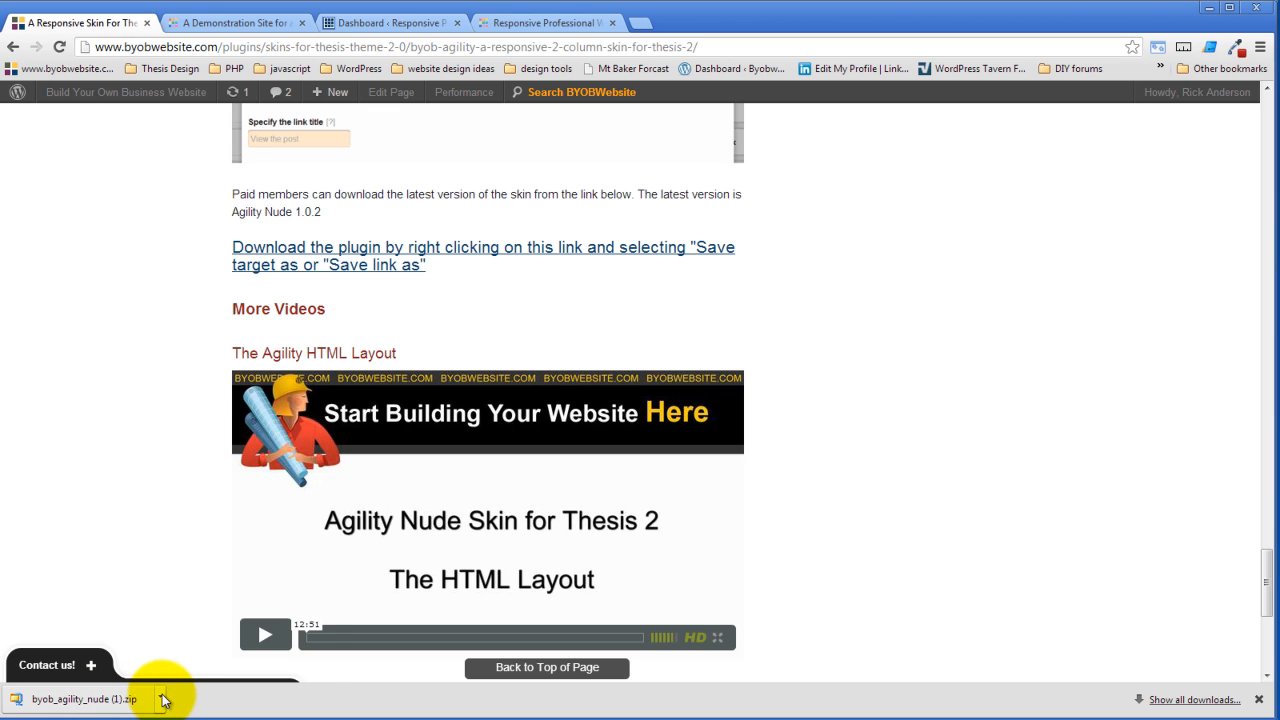
Show the downloaded skin archive in its folder and delete both byob_agility_nude (1).zip and byob_agility_nude.zip
left_click(160, 698)
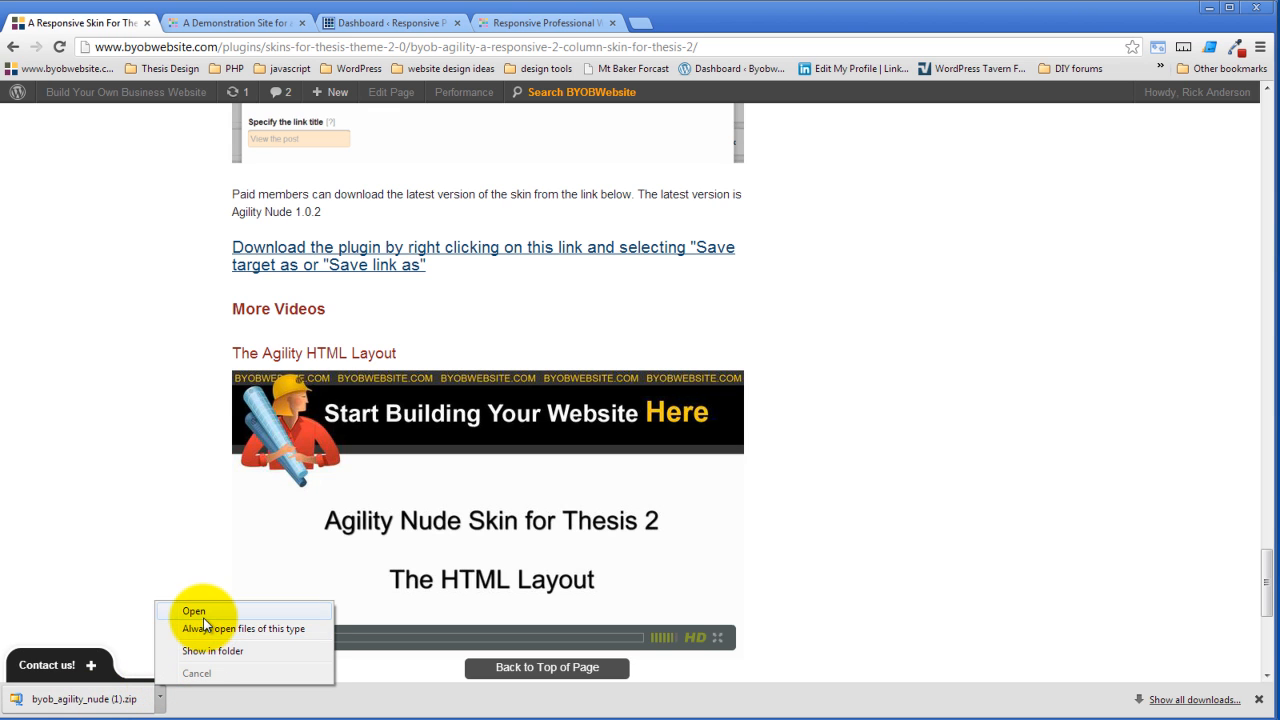
left_click(206, 651)
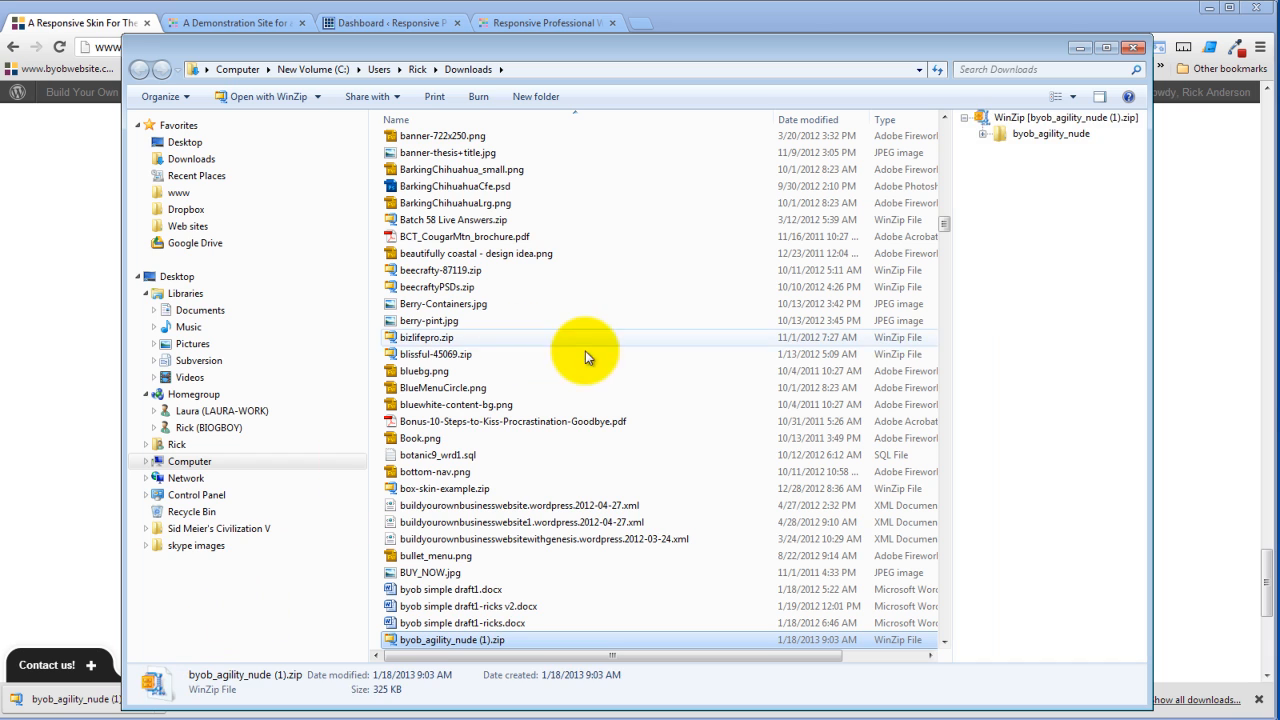
scroll(554, 373, "down", 2)
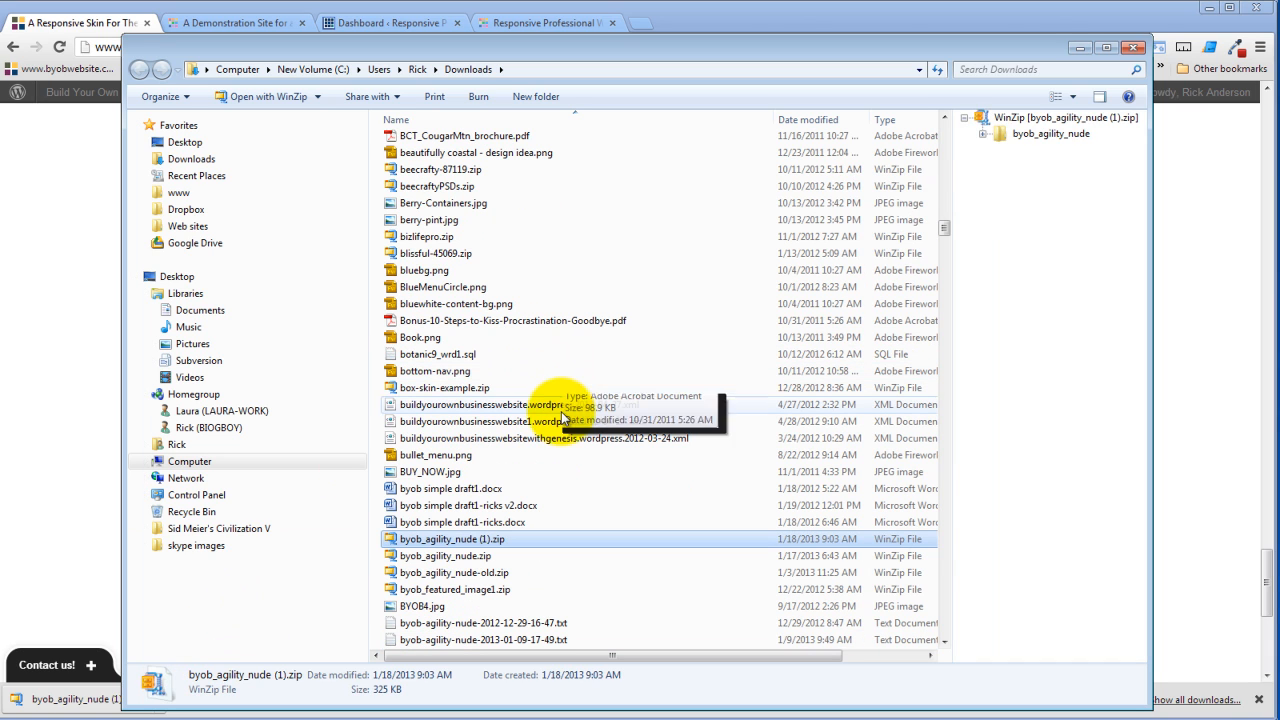
left_click(410, 556, "ctrl")
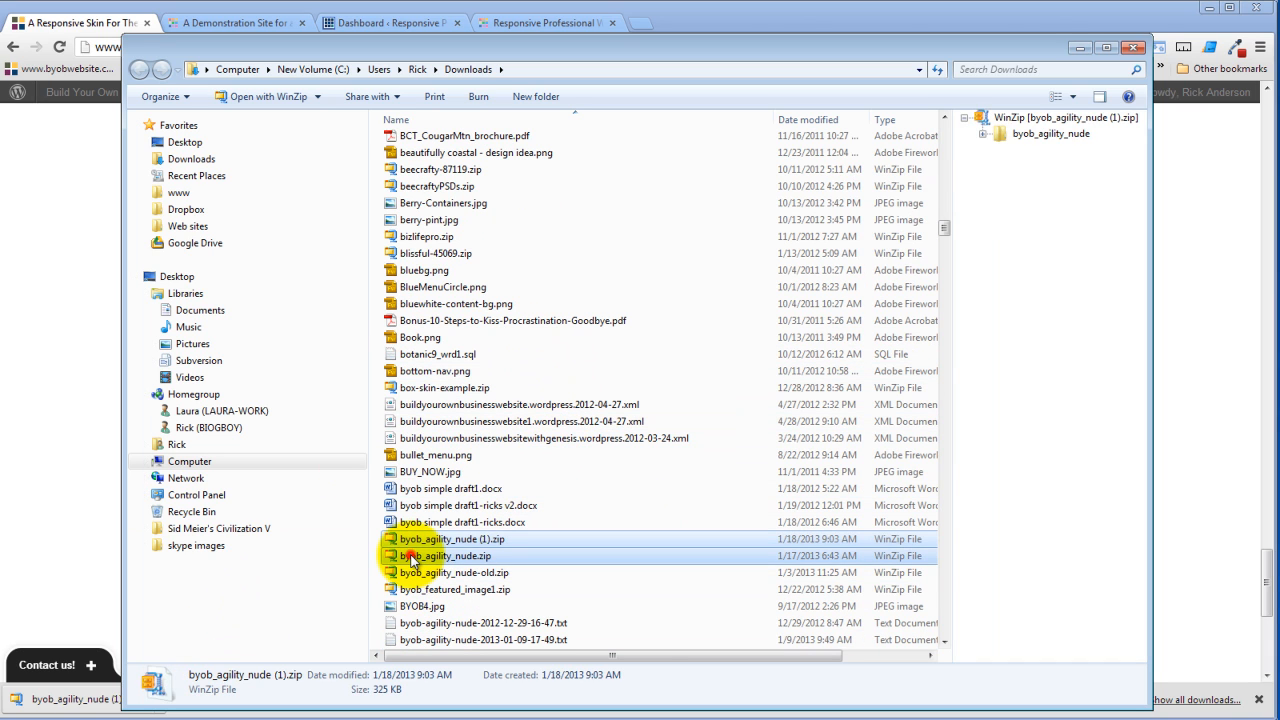
key("Delete")
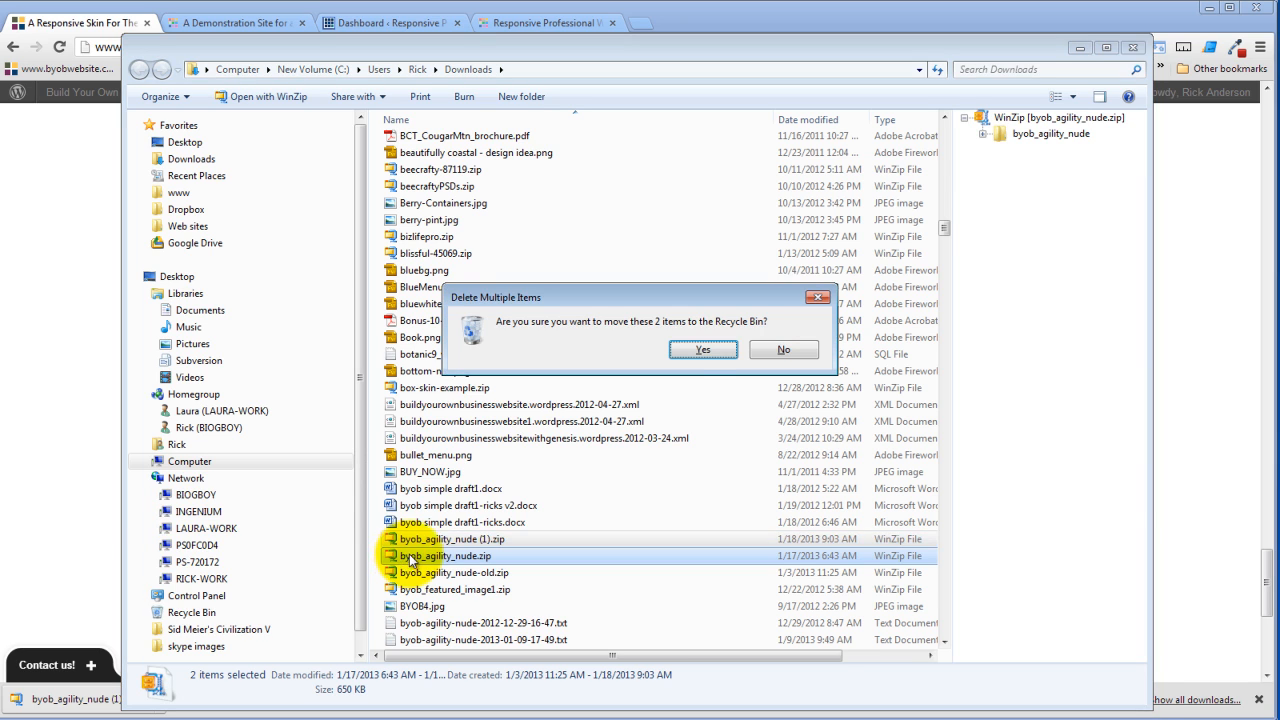
left_click(703, 351)
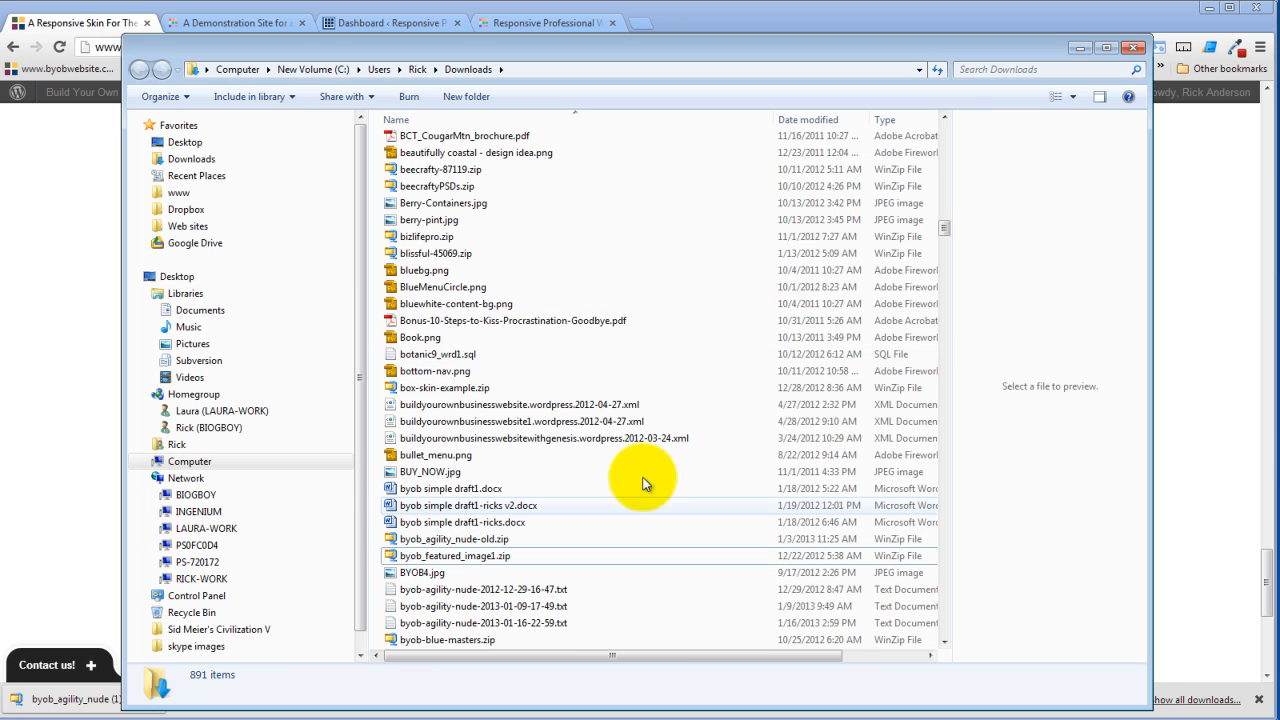
Return to the skin page in the browser, dismiss the old download entry and download the Agility Nude skin archive again
left_click(1082, 50)
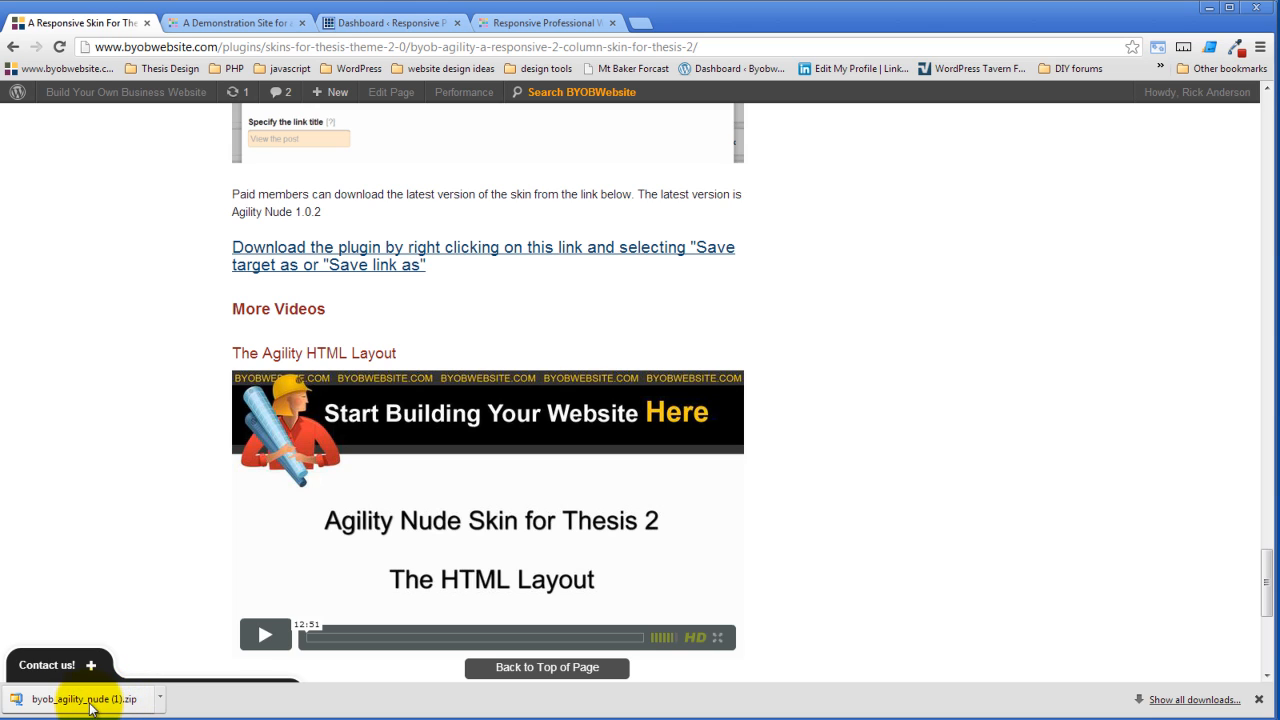
left_click(1258, 703)
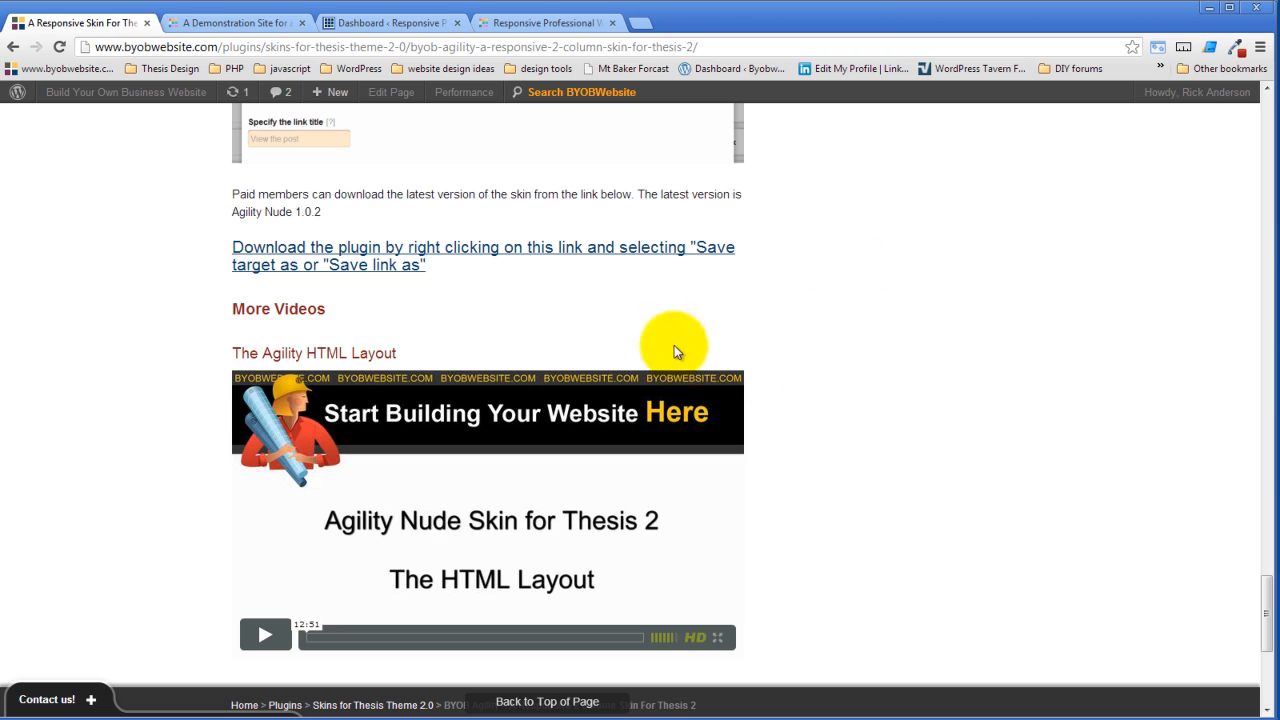
left_click(386, 249)
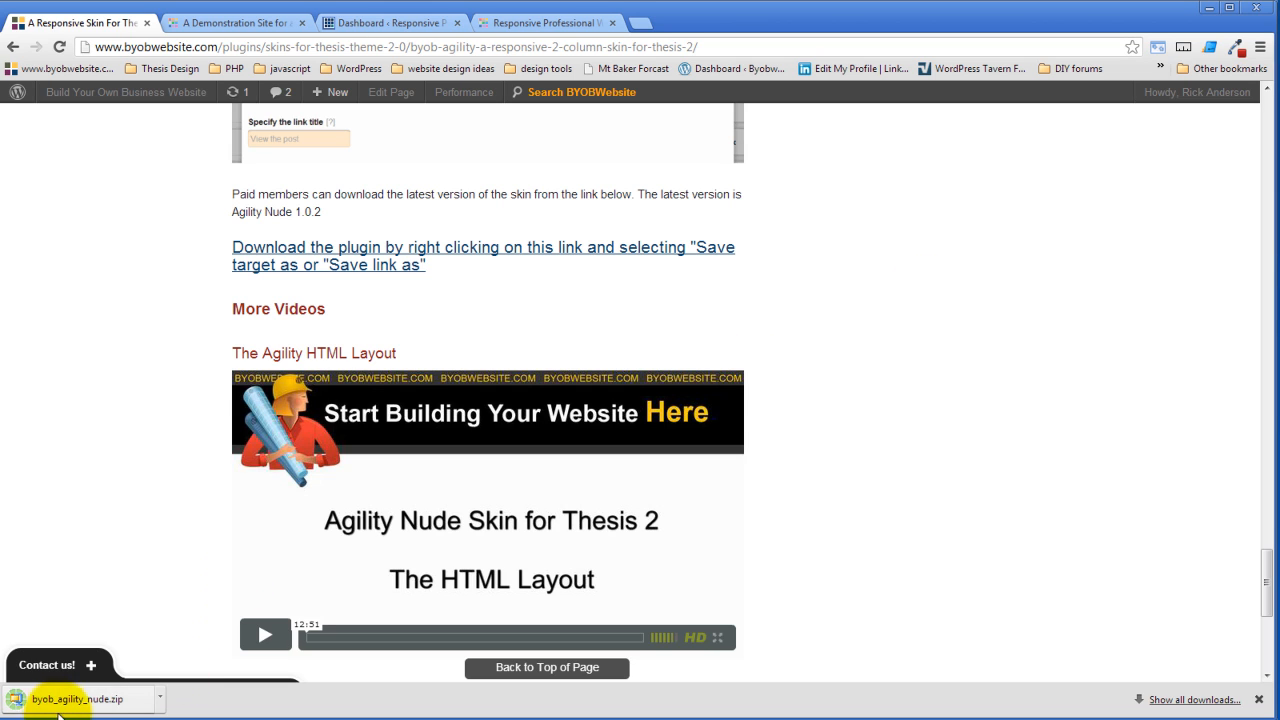
Open the WordPress dashboard of the t2lesson8.byobtutorial.com site and go to the Thesis skins page
left_click(545, 22)
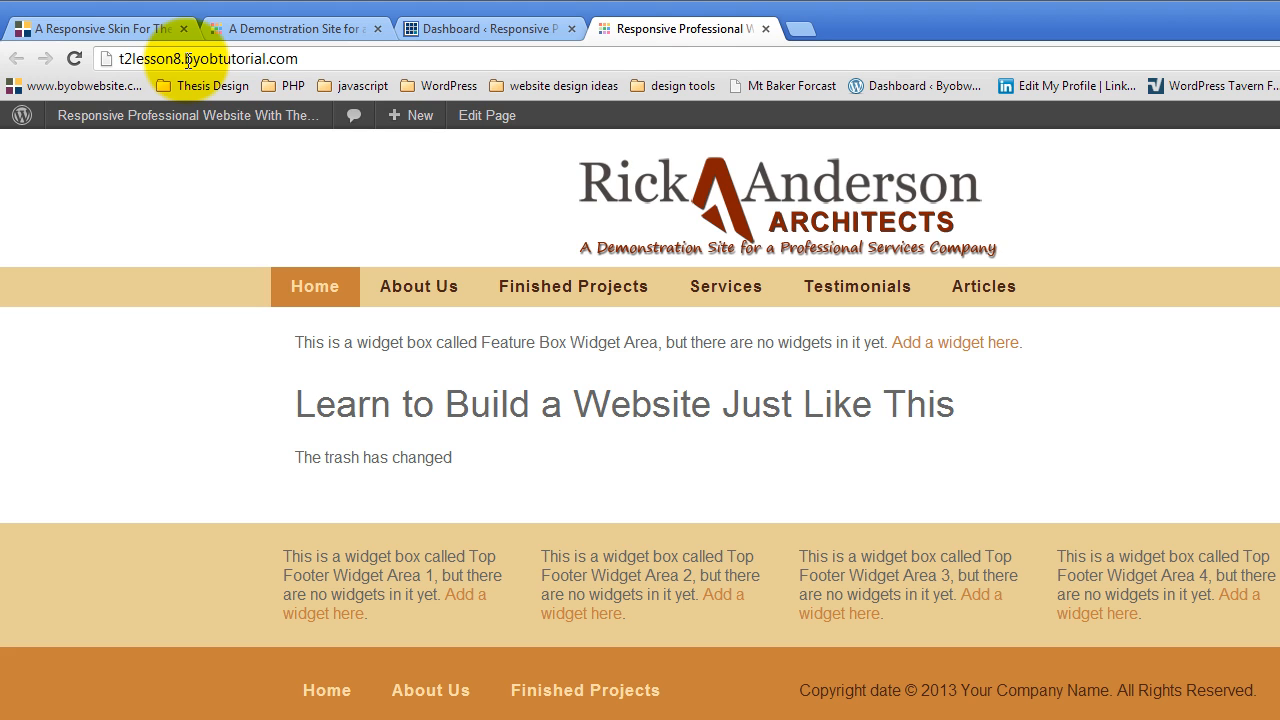
mouse_move(170, 118)
left_click(96, 147)
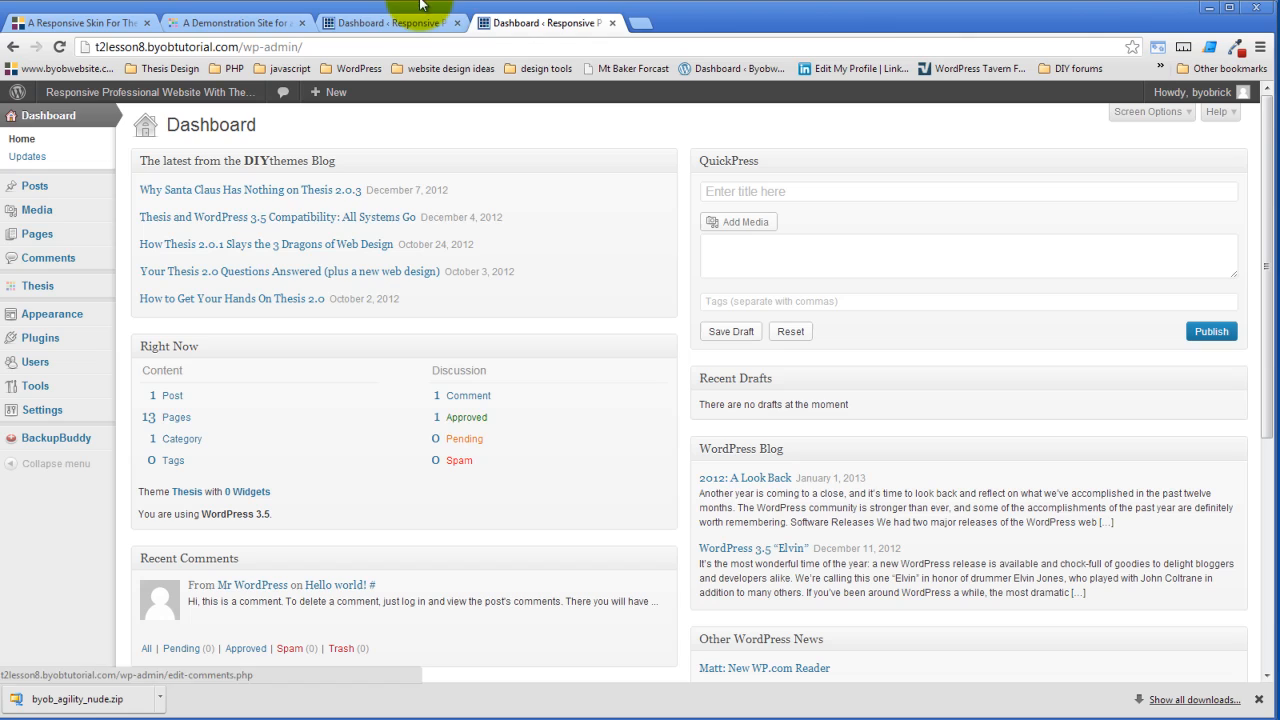
left_click(420, 12)
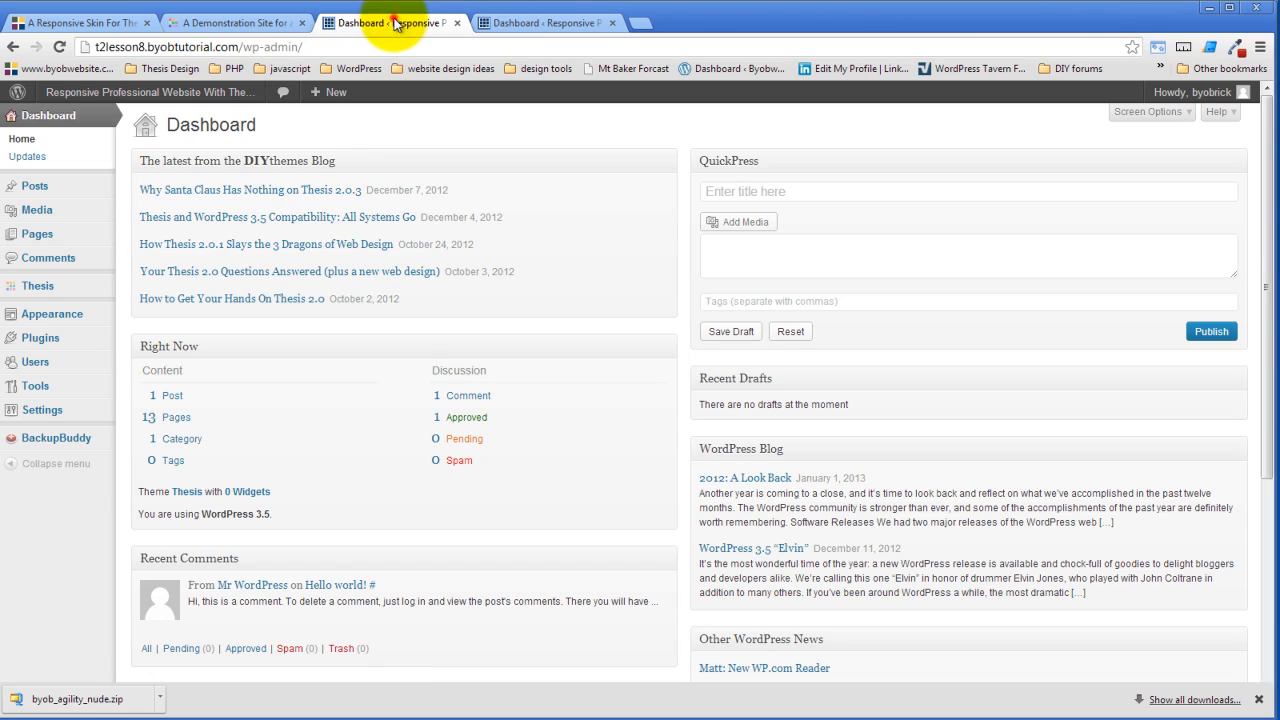
mouse_move(60, 292)
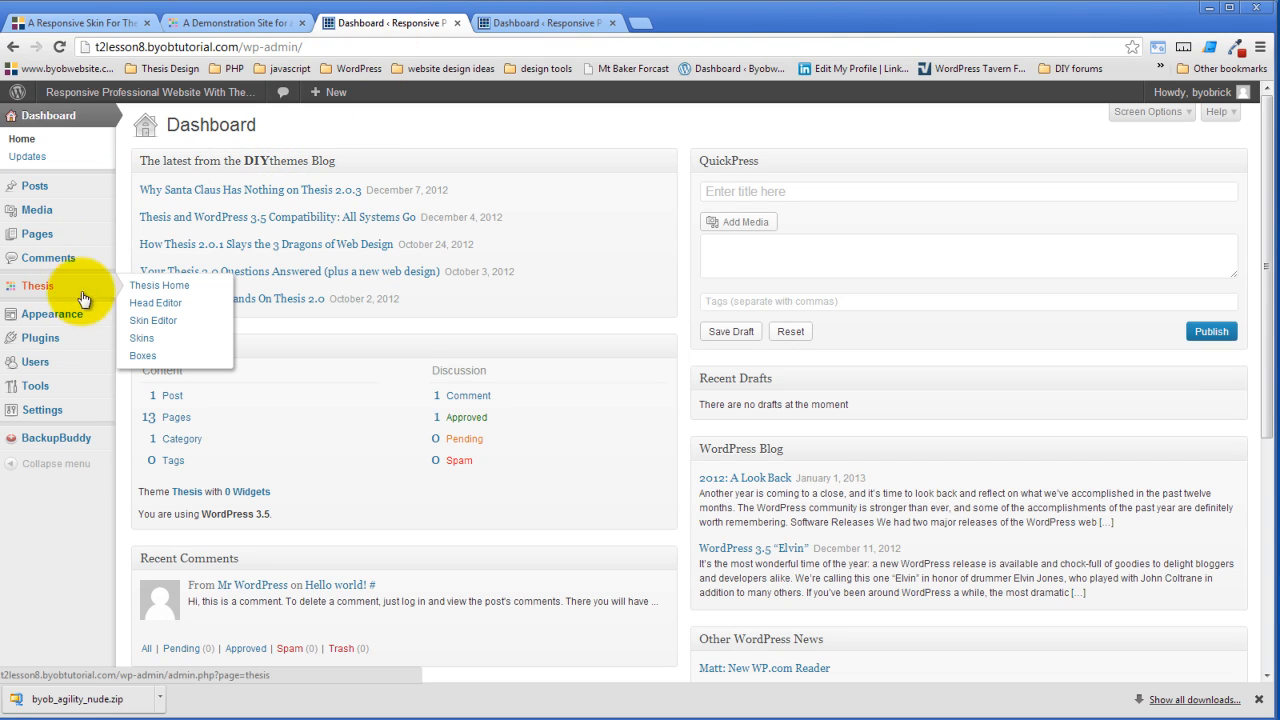
left_click(151, 345)
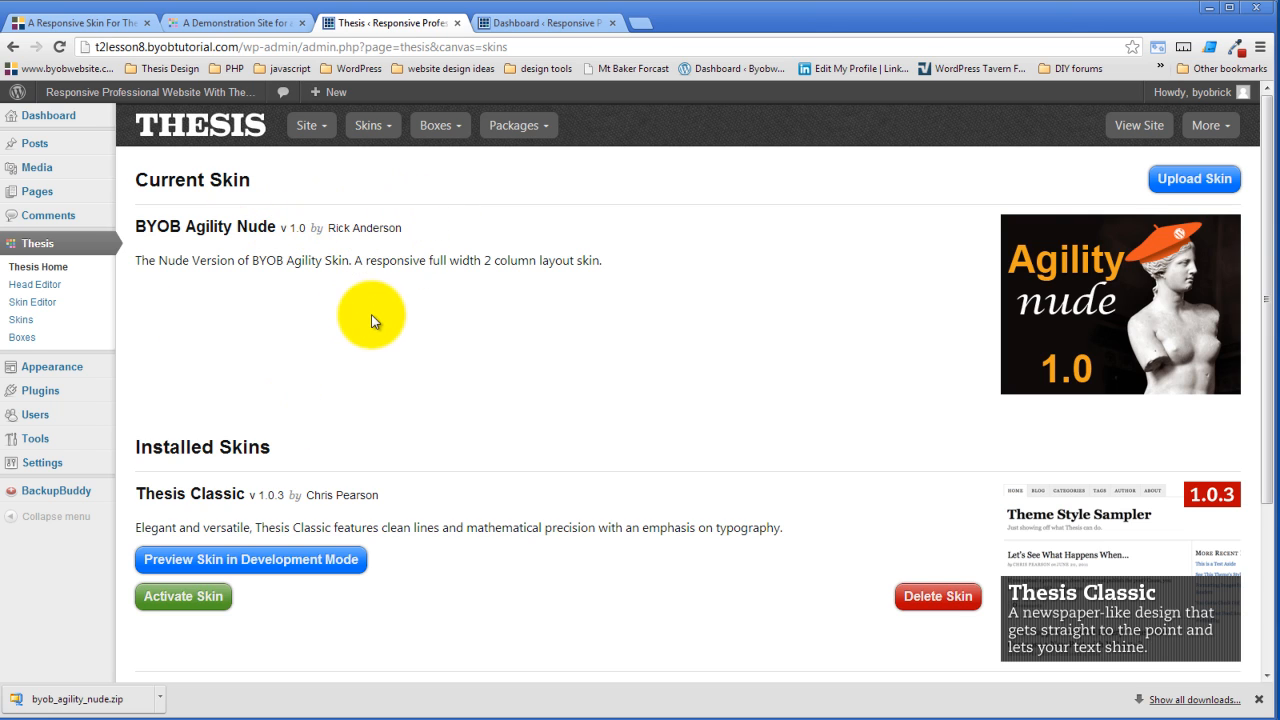
Open the Thesis Skin Editor and always allow pop-ups from t2lesson8.byobtutorial.com
left_click(372, 129)
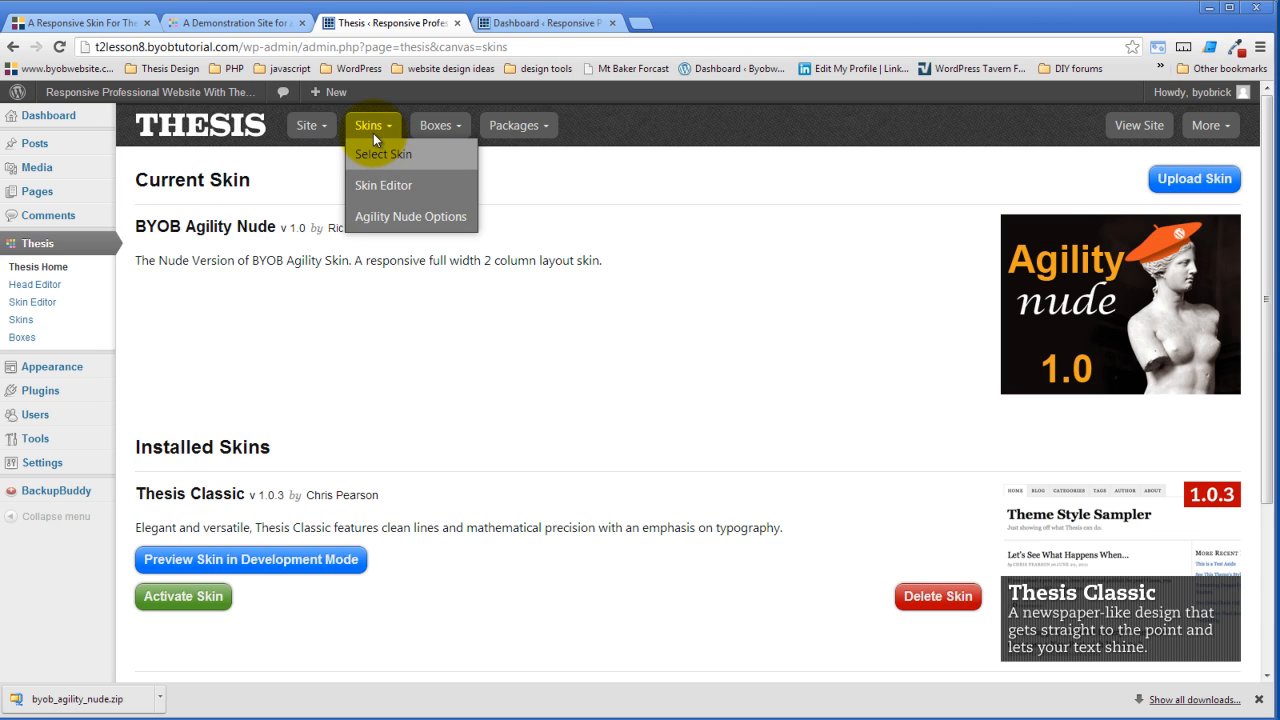
left_click(372, 187)
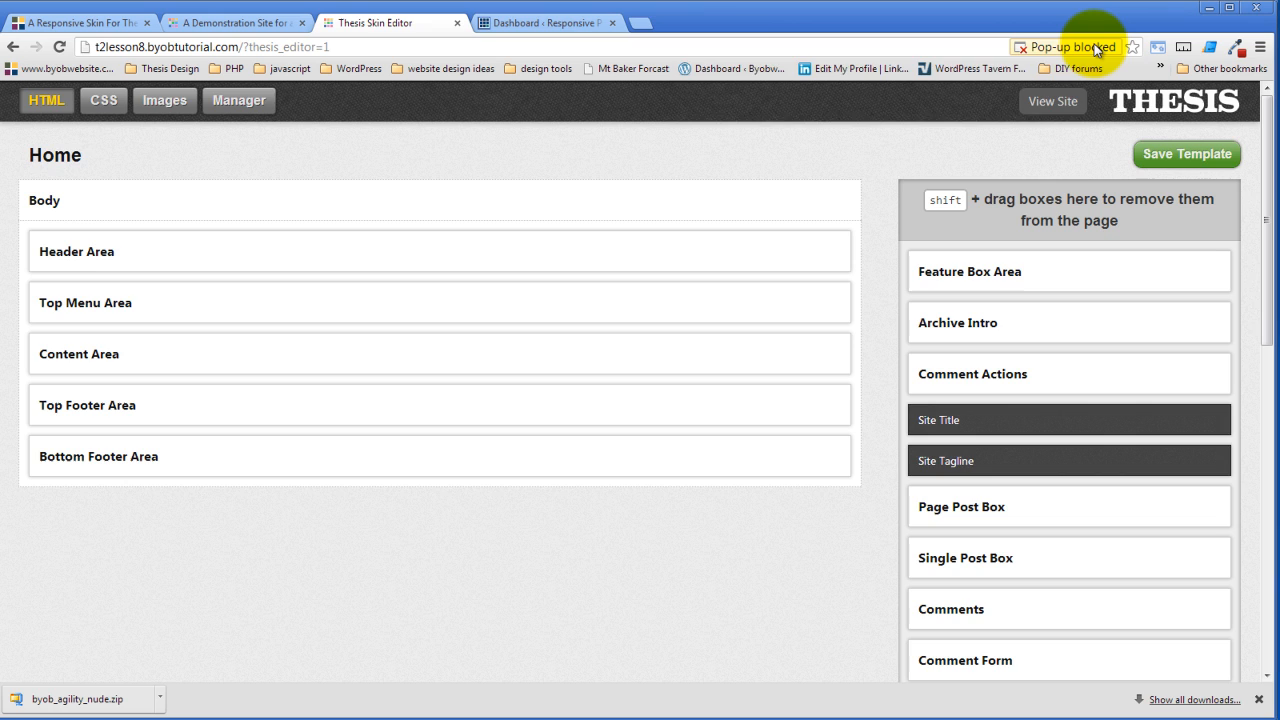
left_click(1097, 50)
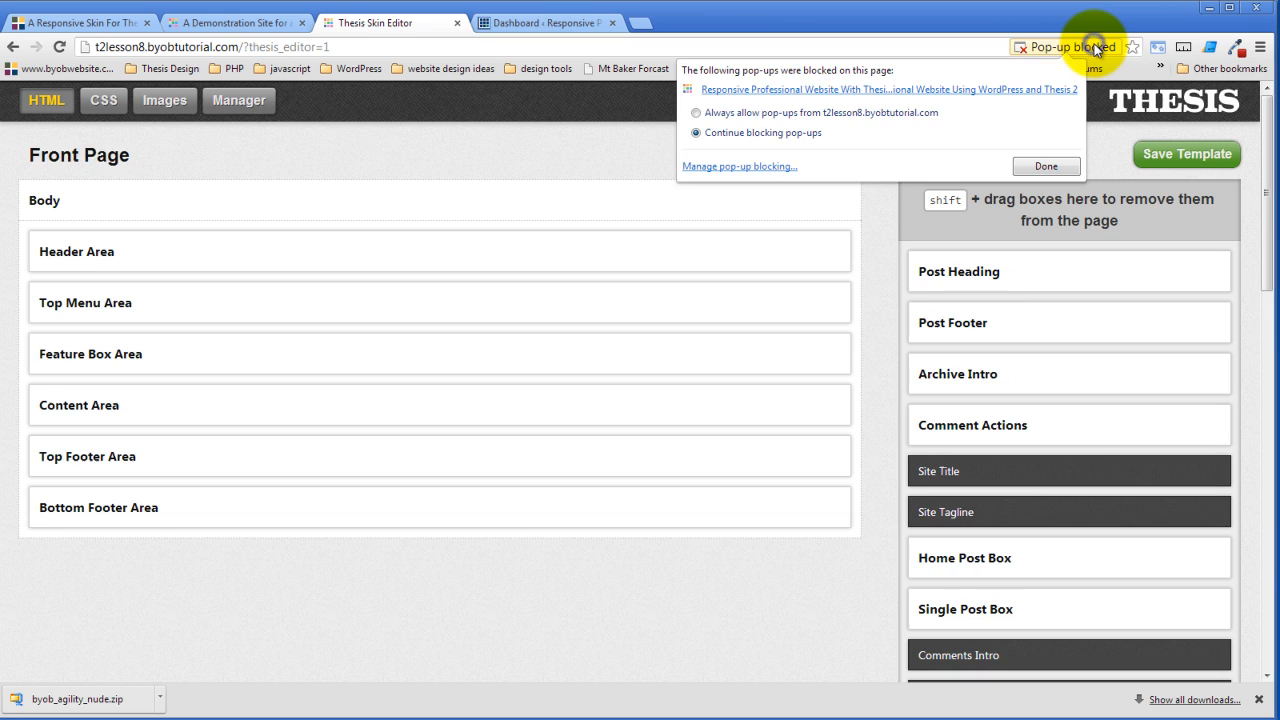
left_click(767, 116)
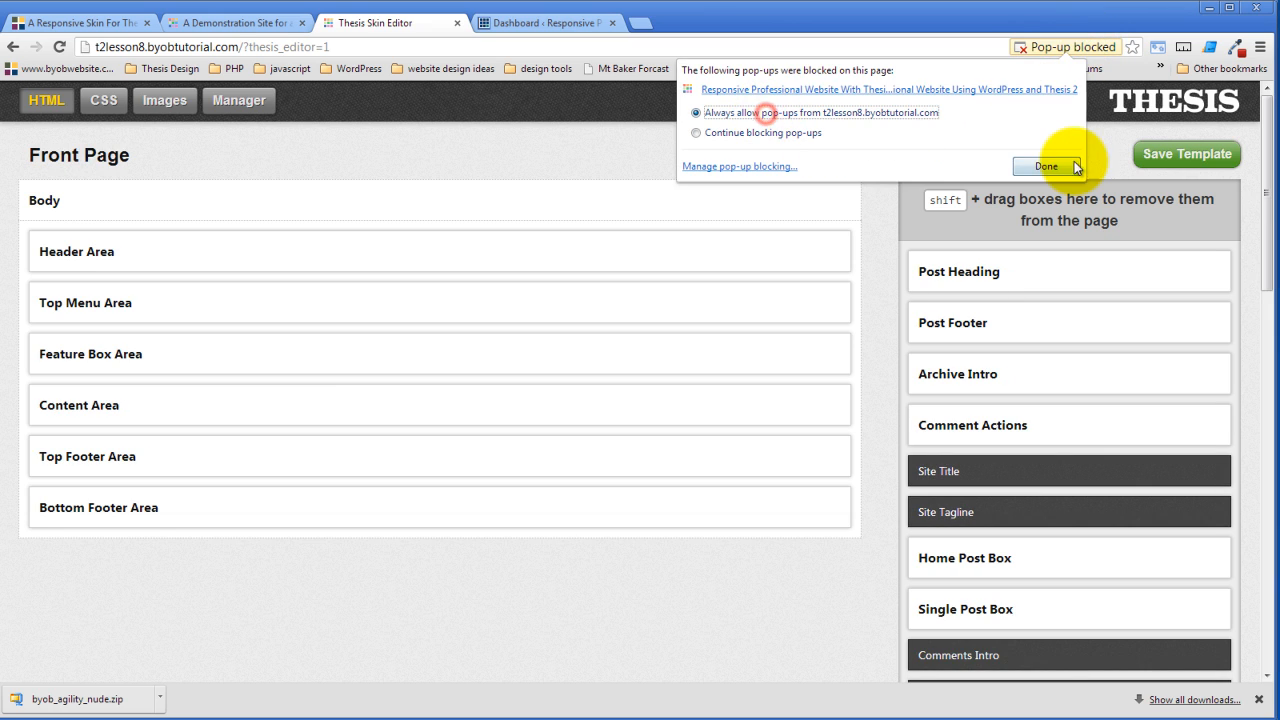
left_click(1048, 165)
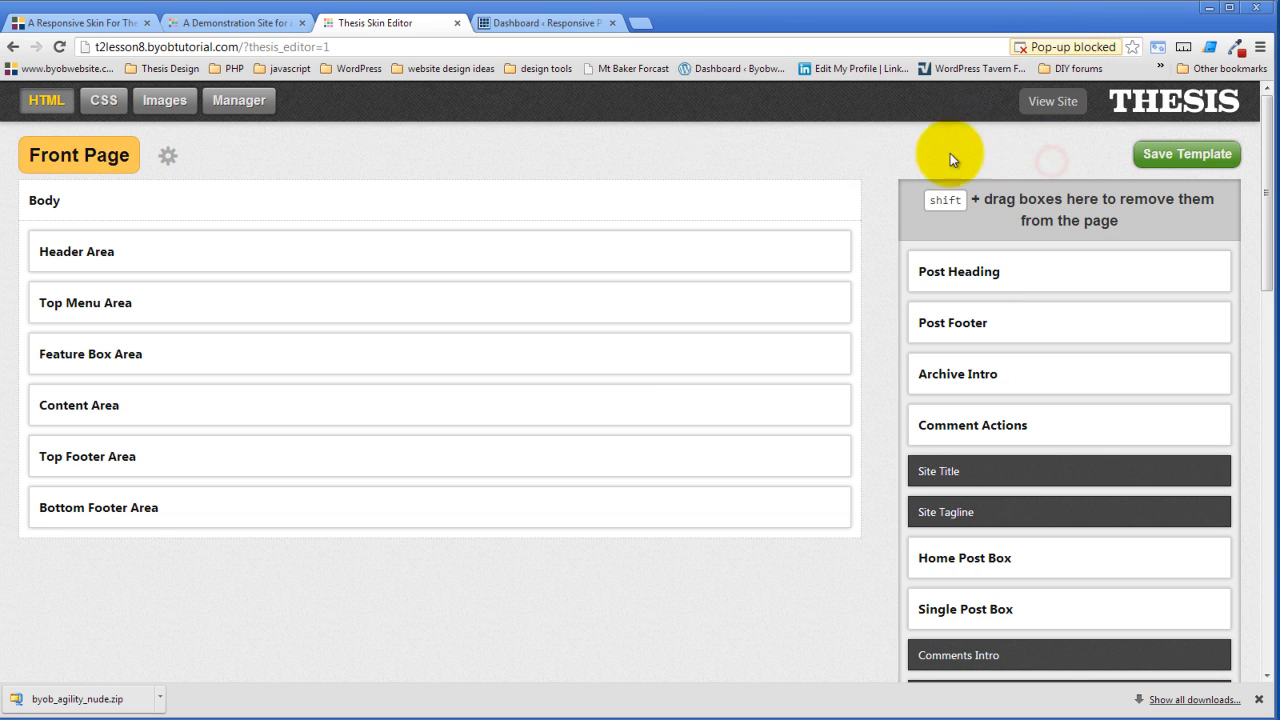
Create a new backup of the BYOB Agility Nude skin data with the note "Pre upgrade to 1.0.2"
left_click(235, 104)
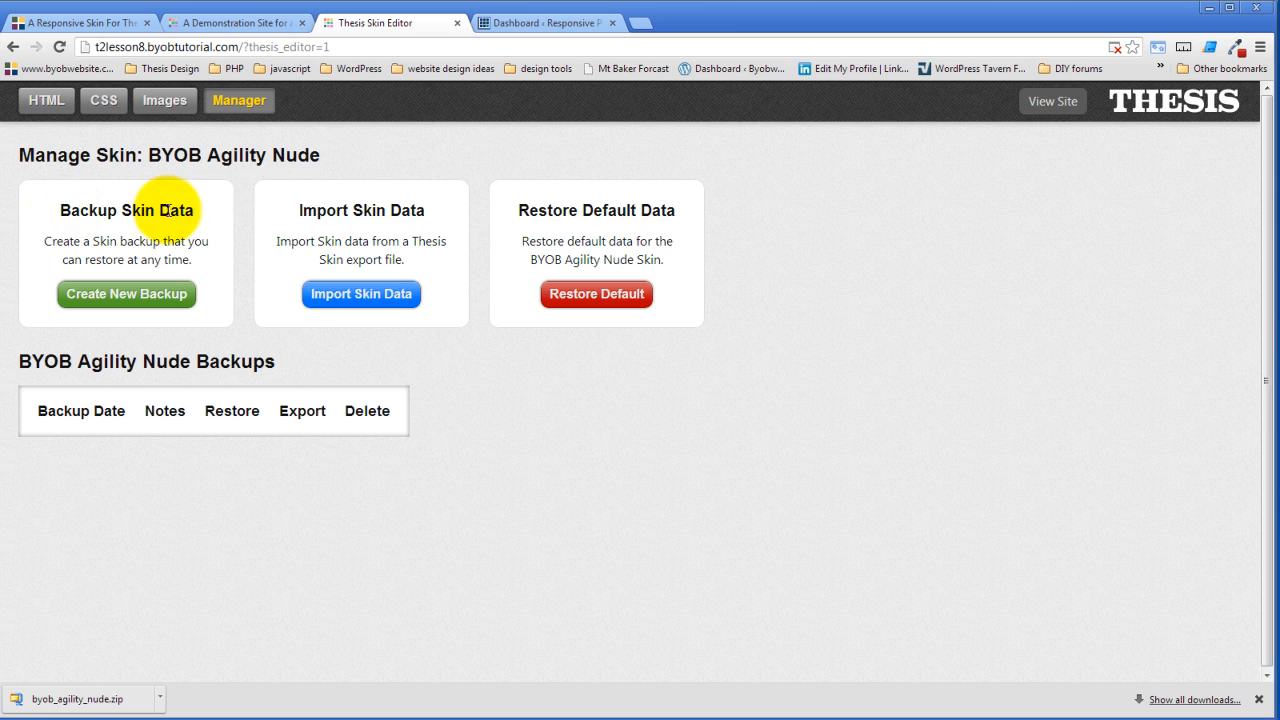
left_click(124, 292)
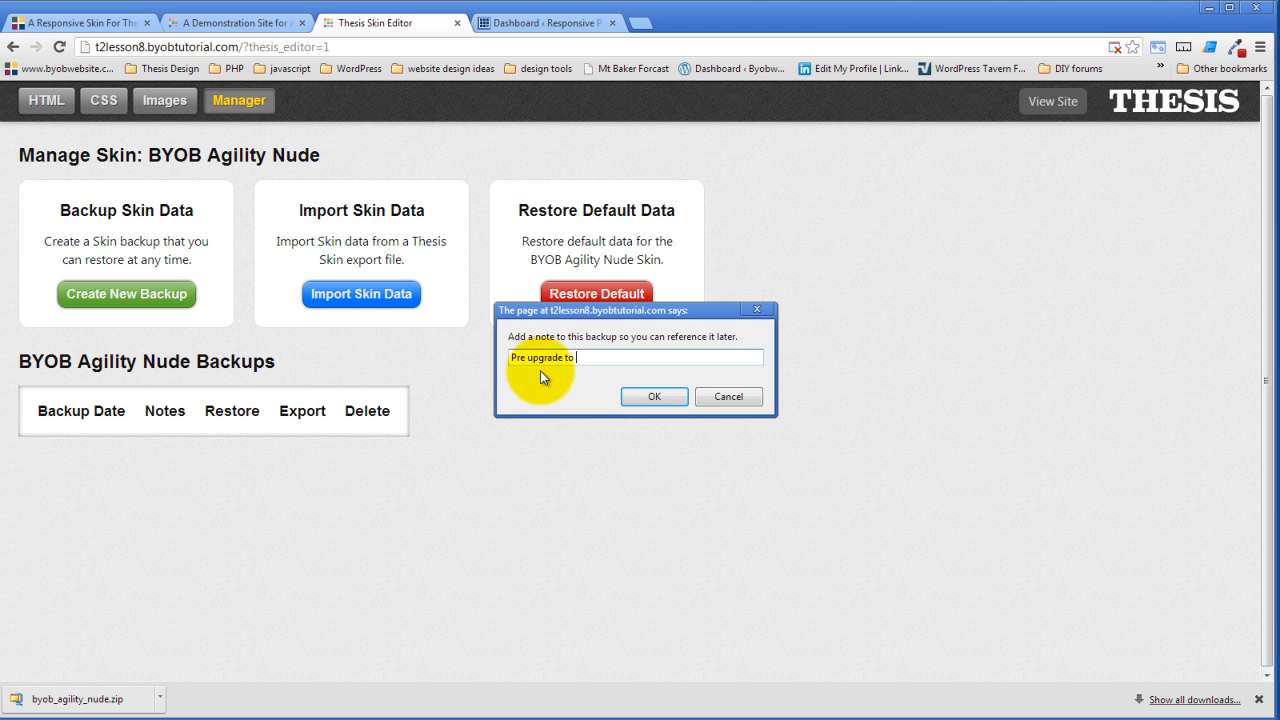
type("1.0.2")
left_click(669, 395)
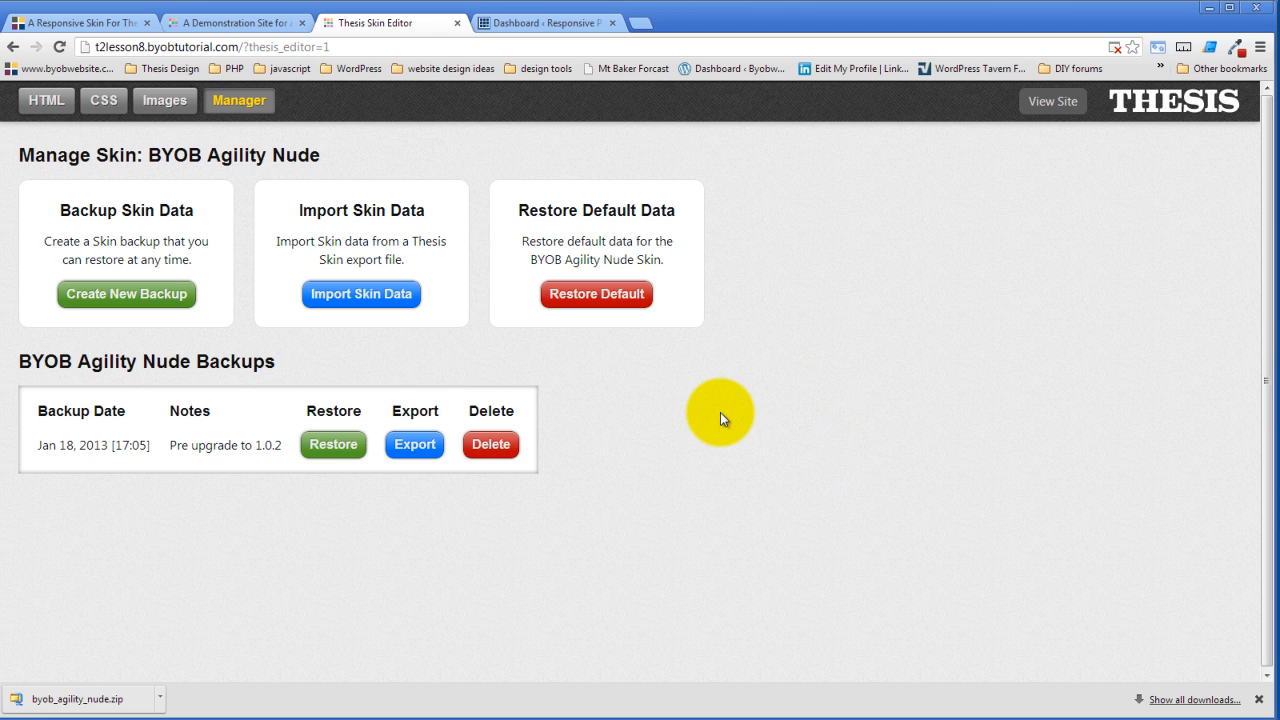
Export the "Pre upgrade to 1.0.2" backup with all skin data types included and close the export dialog
left_click(418, 448)
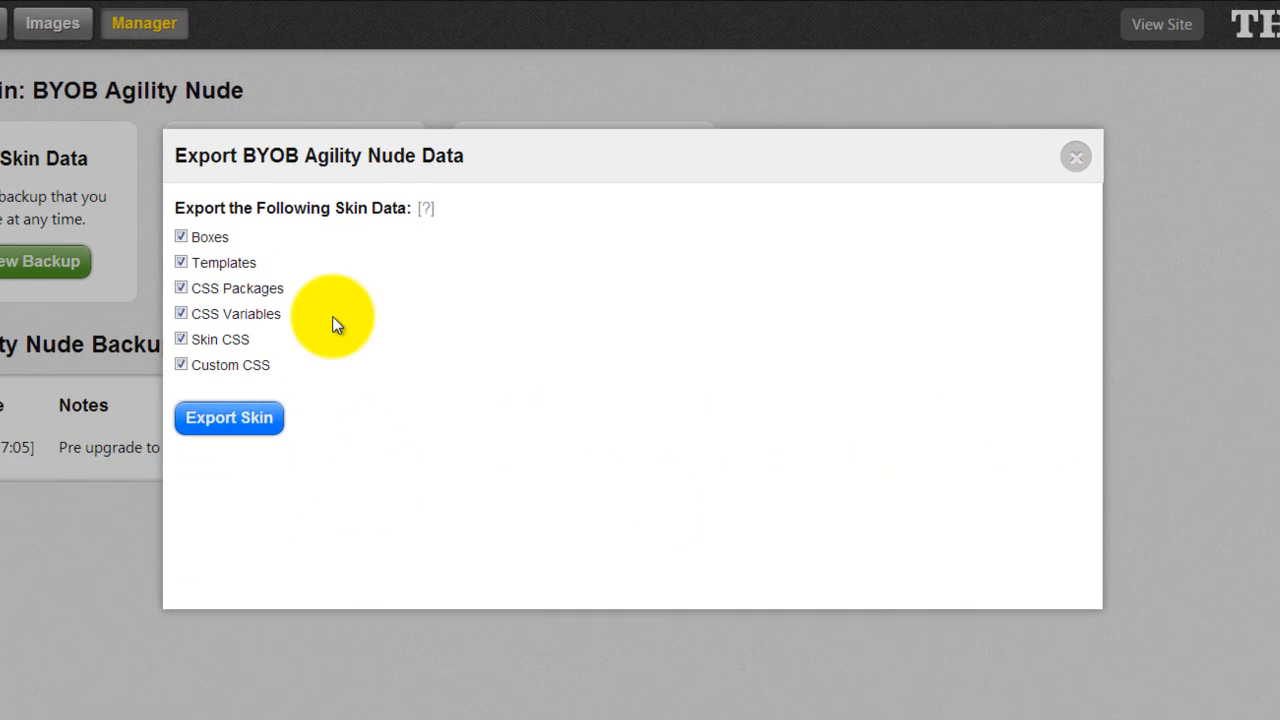
left_click(265, 418)
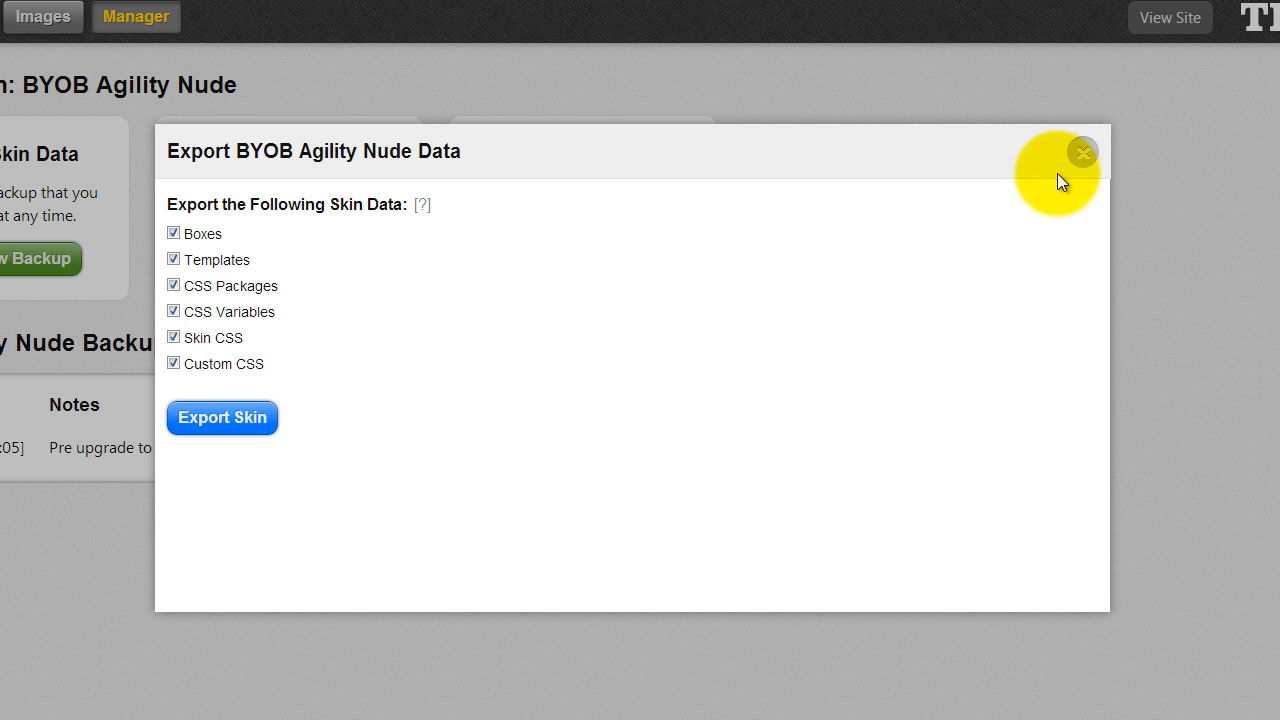
left_click(1082, 152)
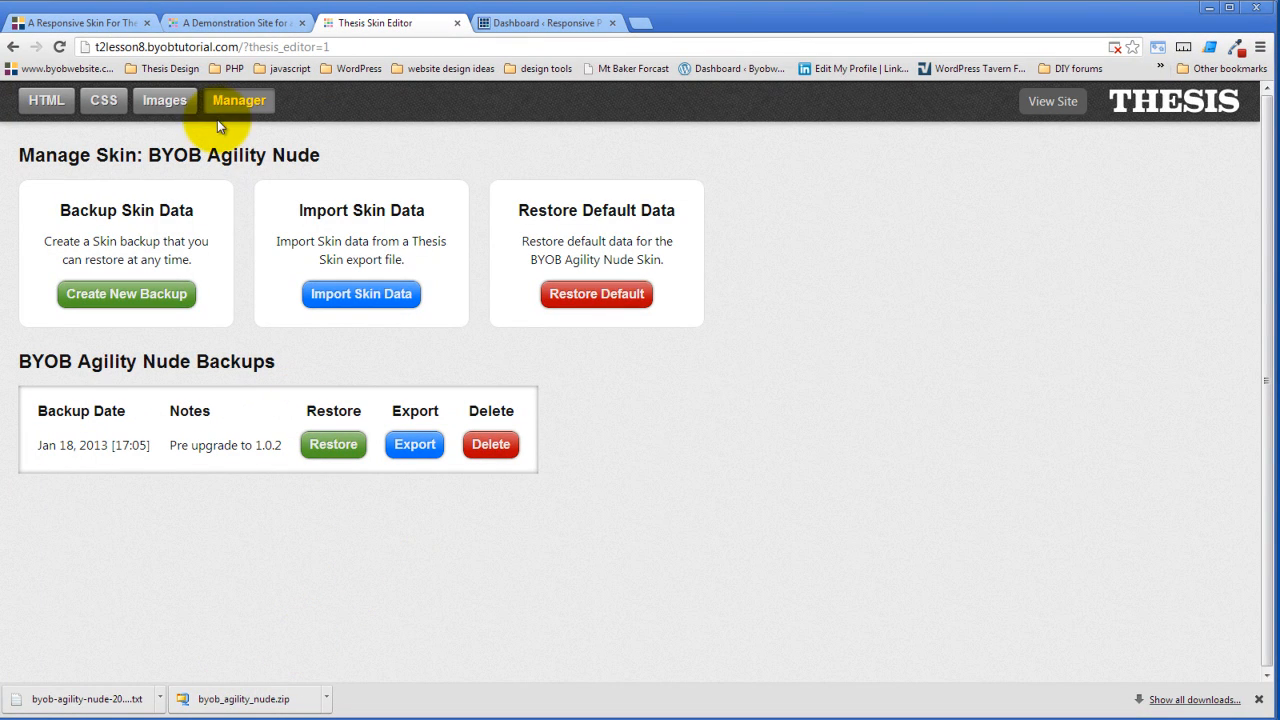
Leave the Skin Editor, return to the skin selection page and activate the Thesis Classic skin
left_click(1160, 110)
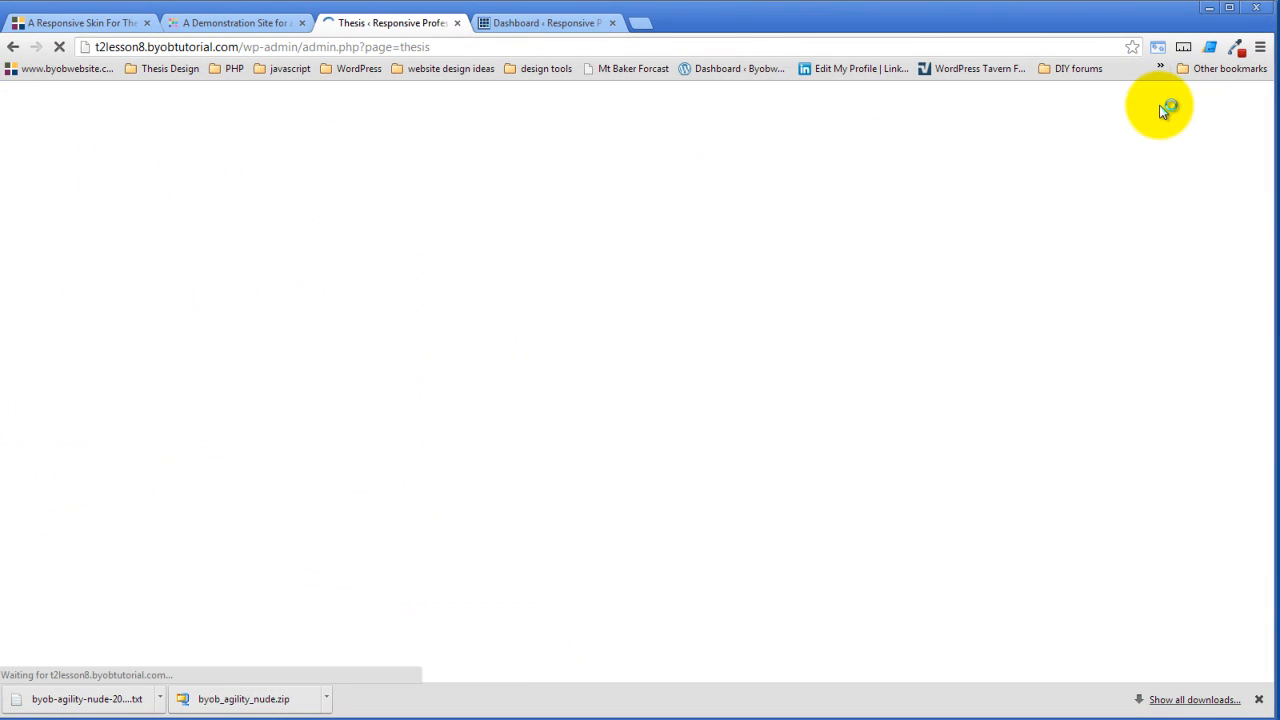
mouse_move(420, 122)
mouse_move(371, 126)
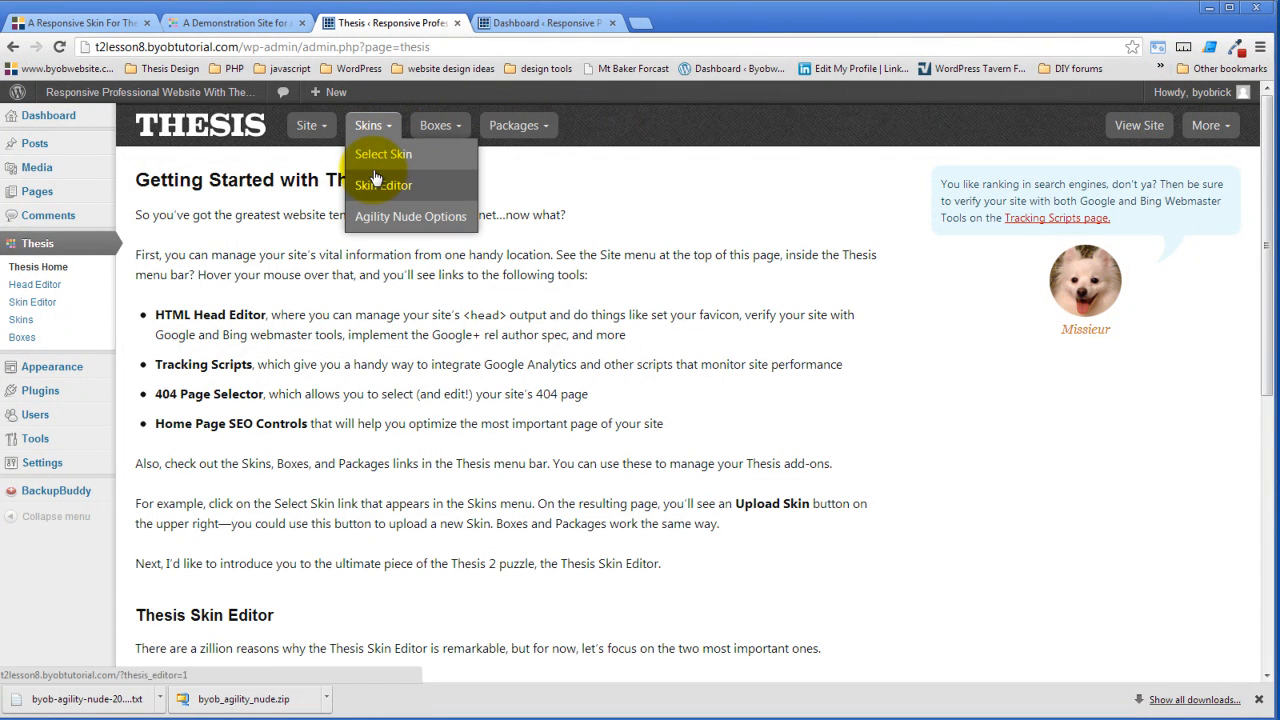
left_click(374, 166)
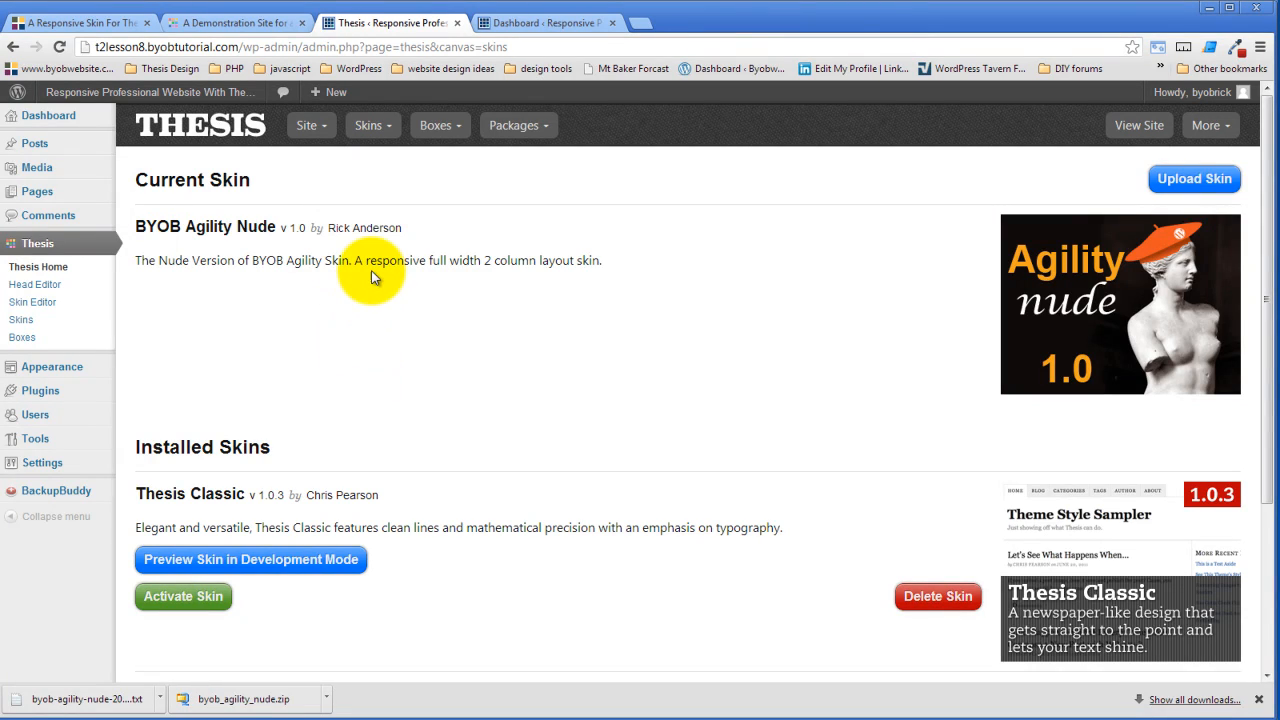
scroll(491, 283, "down", 3)
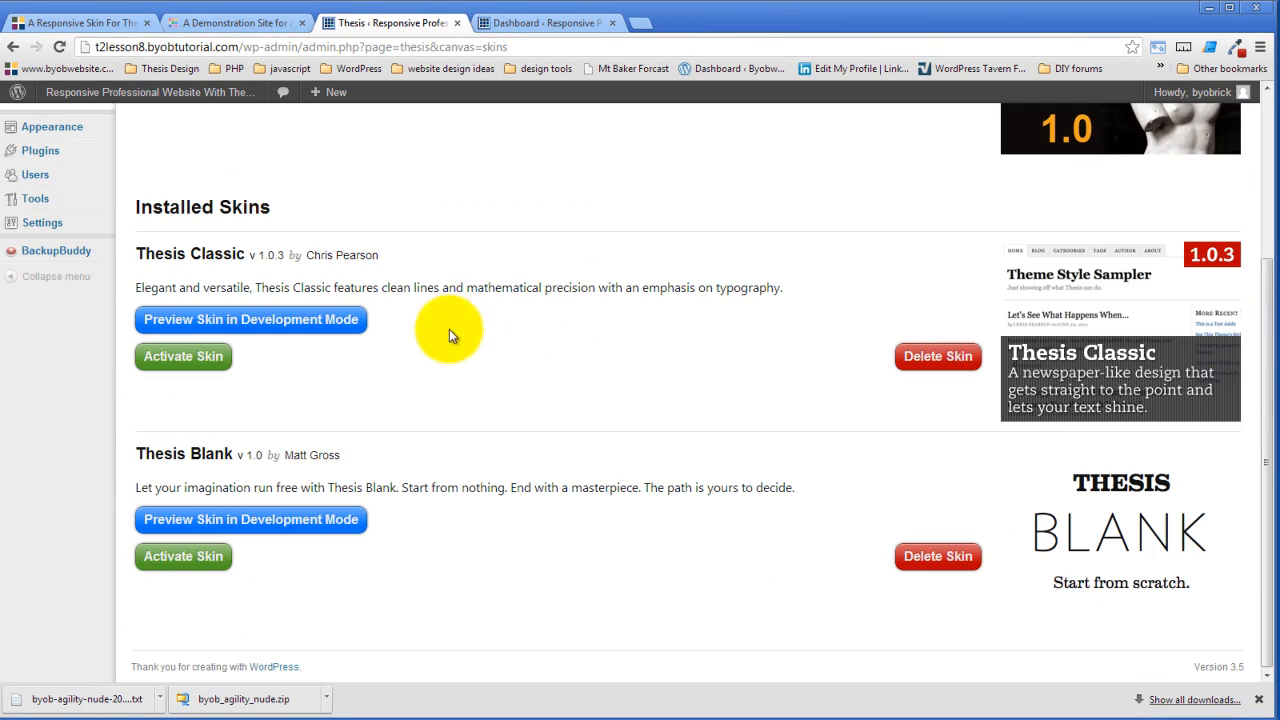
left_click(200, 357)
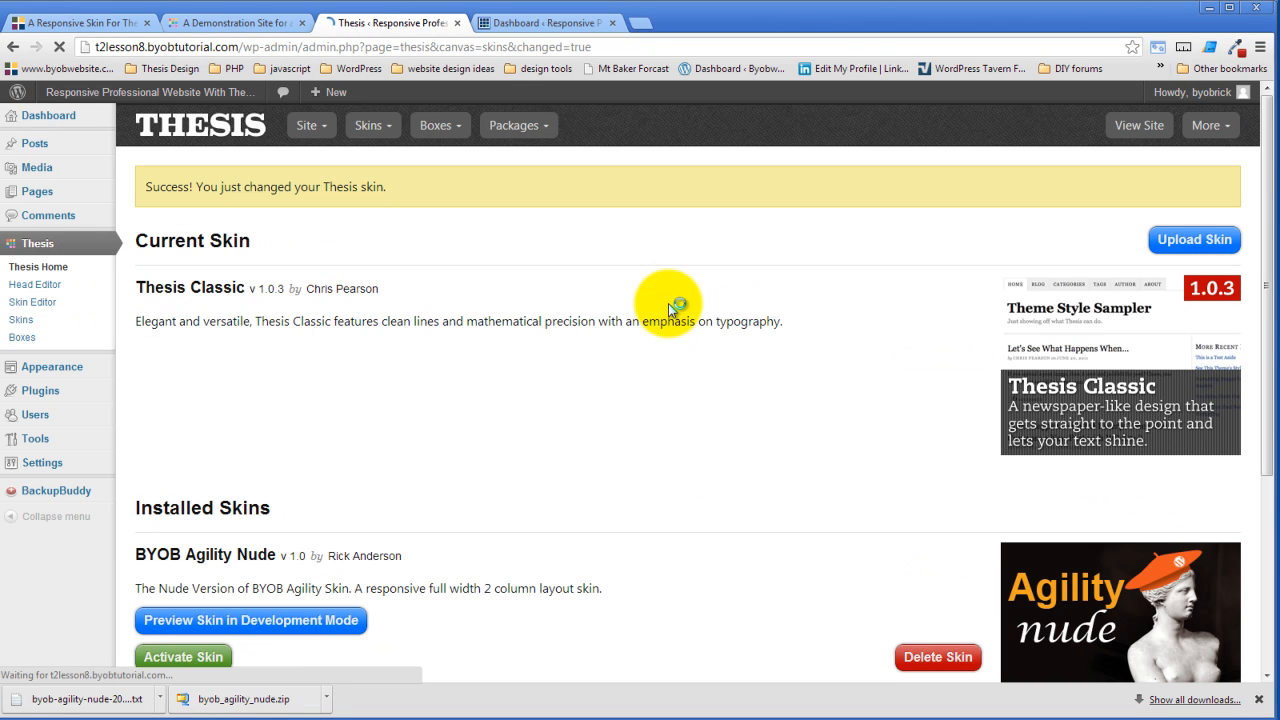
Delete the installed BYOB Agility Nude version 1.0 skin, confirm the deletion and close the Delete Skin dialog
scroll(668, 303, "down", 4)
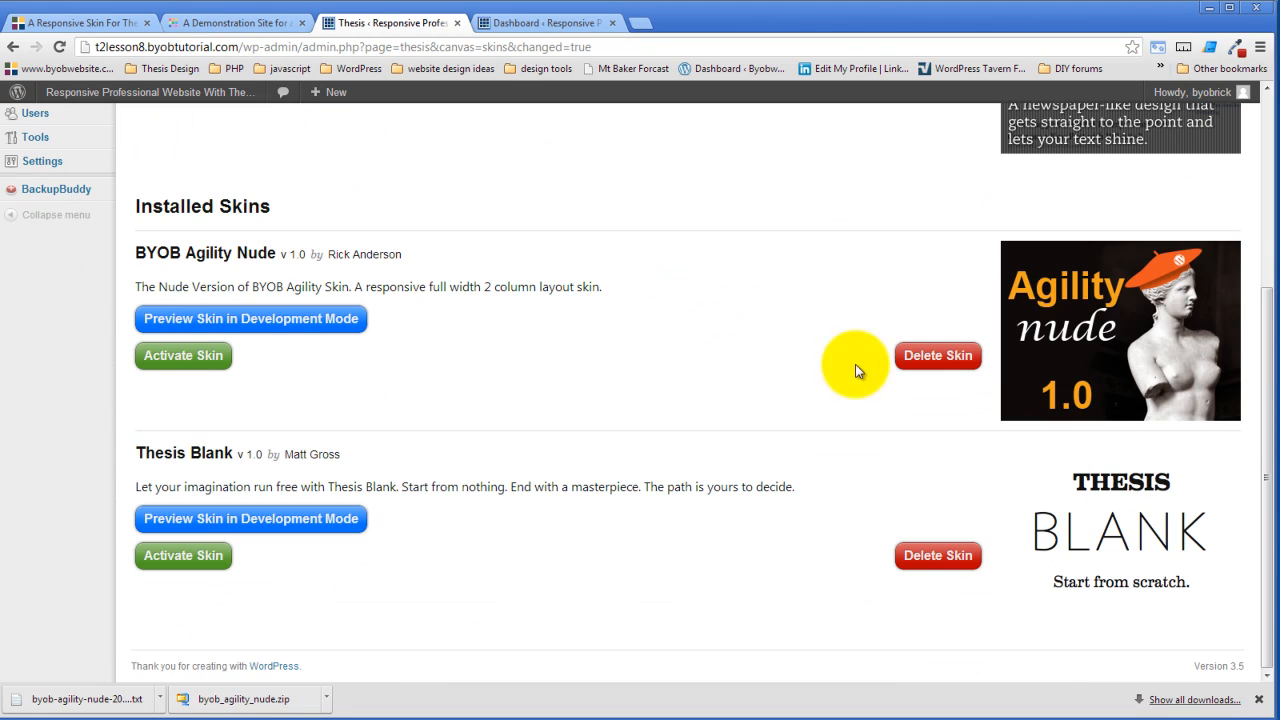
left_click(938, 356)
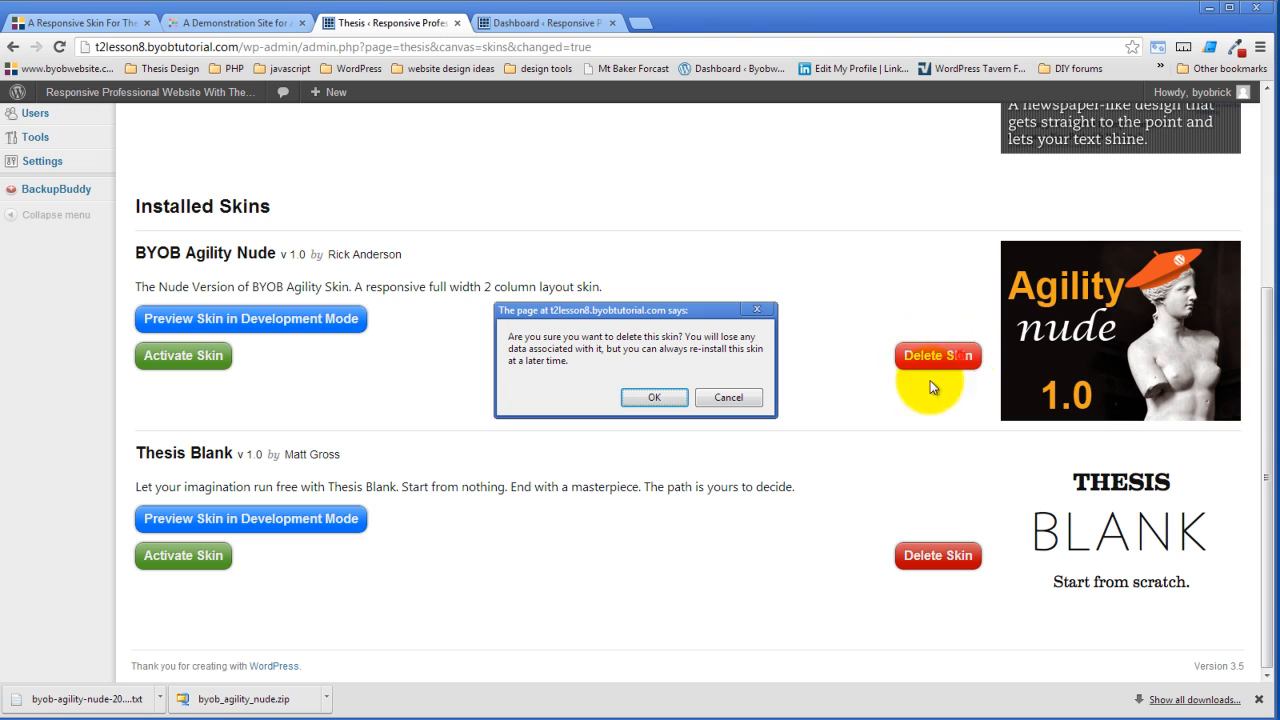
left_click(655, 398)
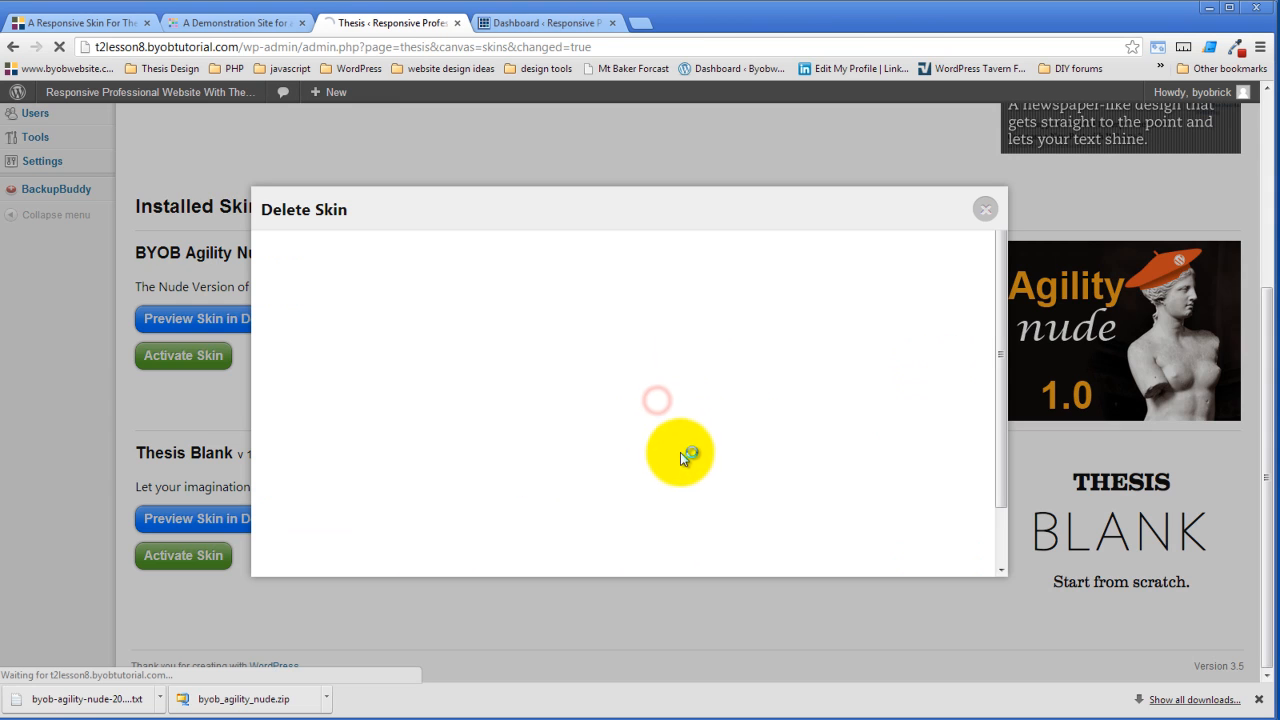
left_click(985, 209)
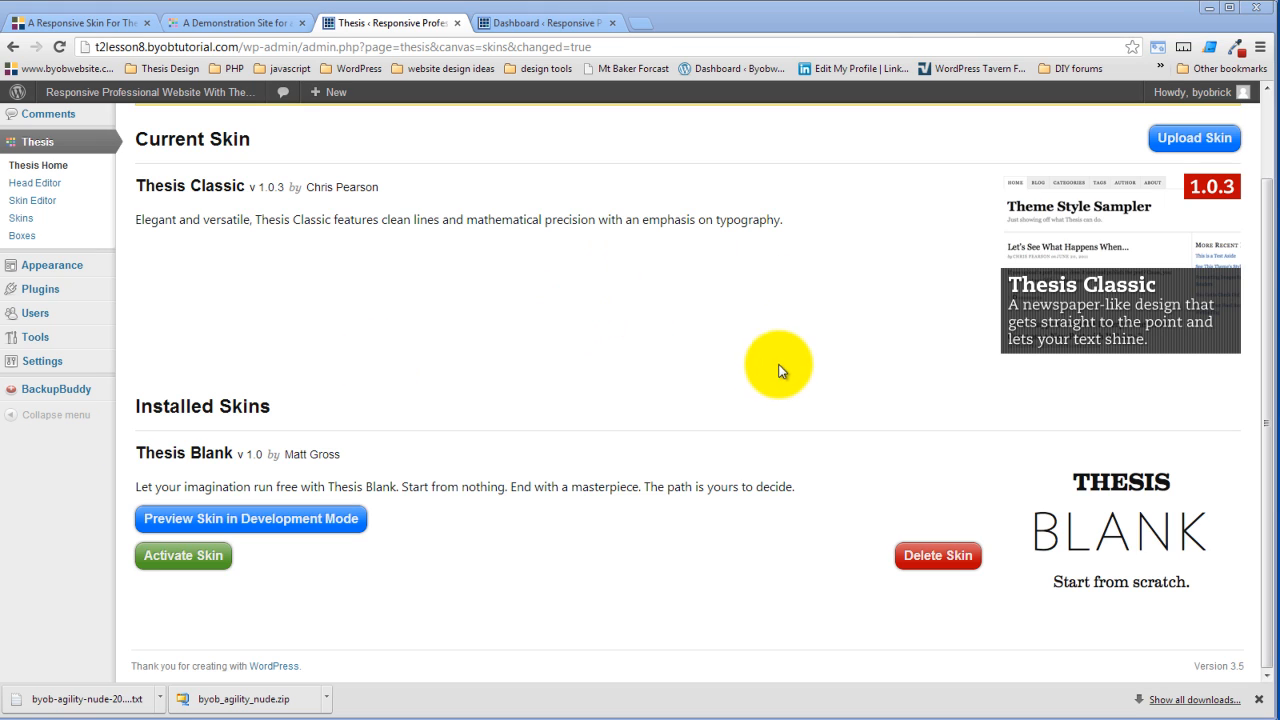
Start a Thesis skin upload and choose byob_agility_nude.zip from the Downloads folder as the file
left_click(679, 324)
scroll(694, 375, "up", 1)
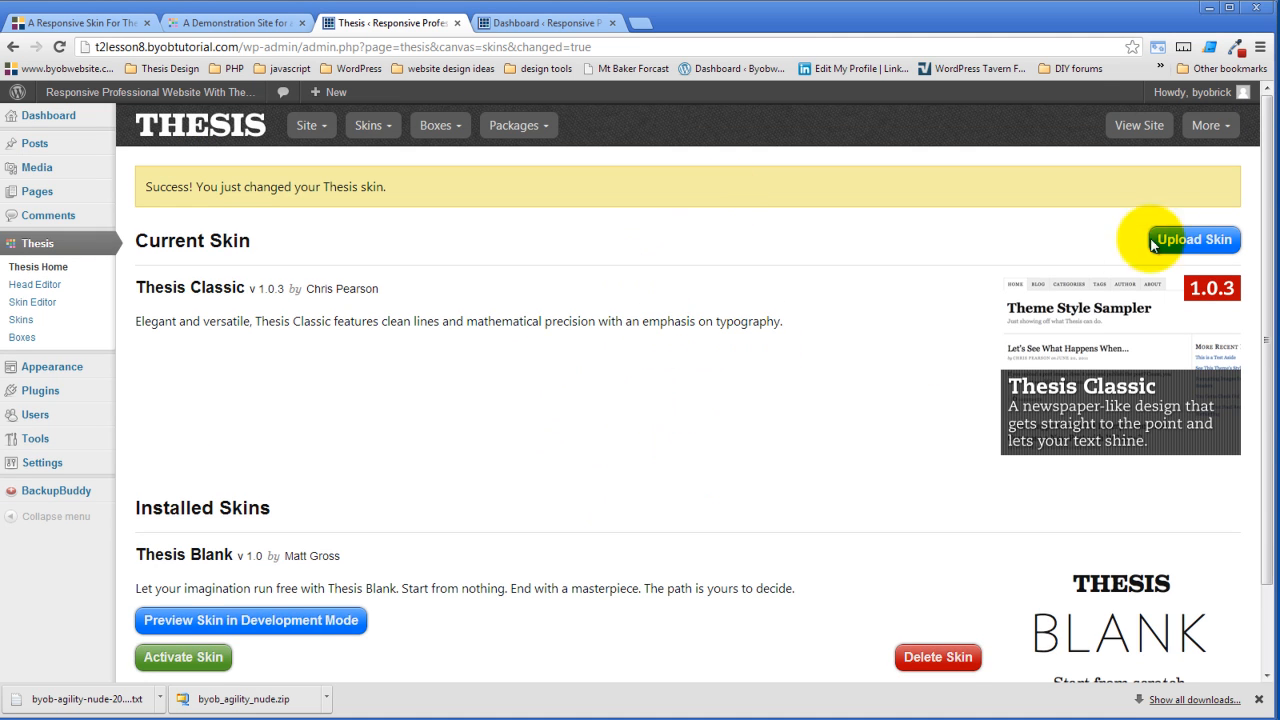
left_click(1222, 244)
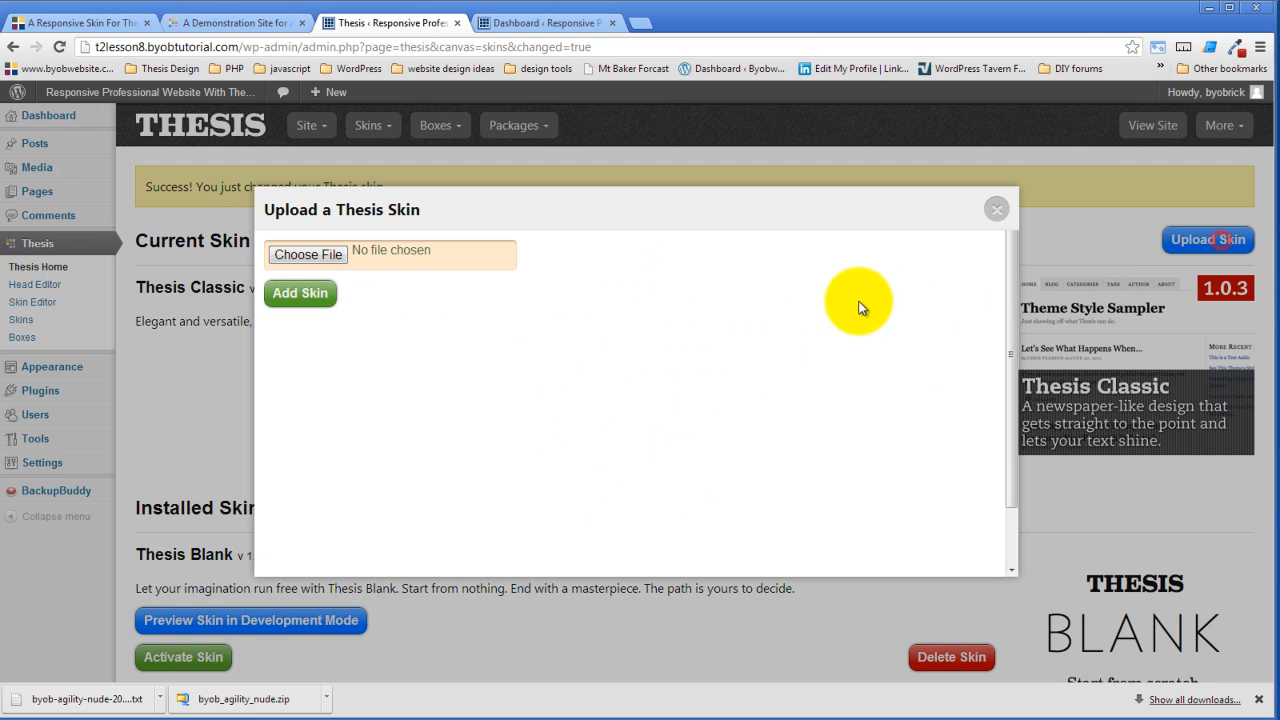
left_click(288, 254)
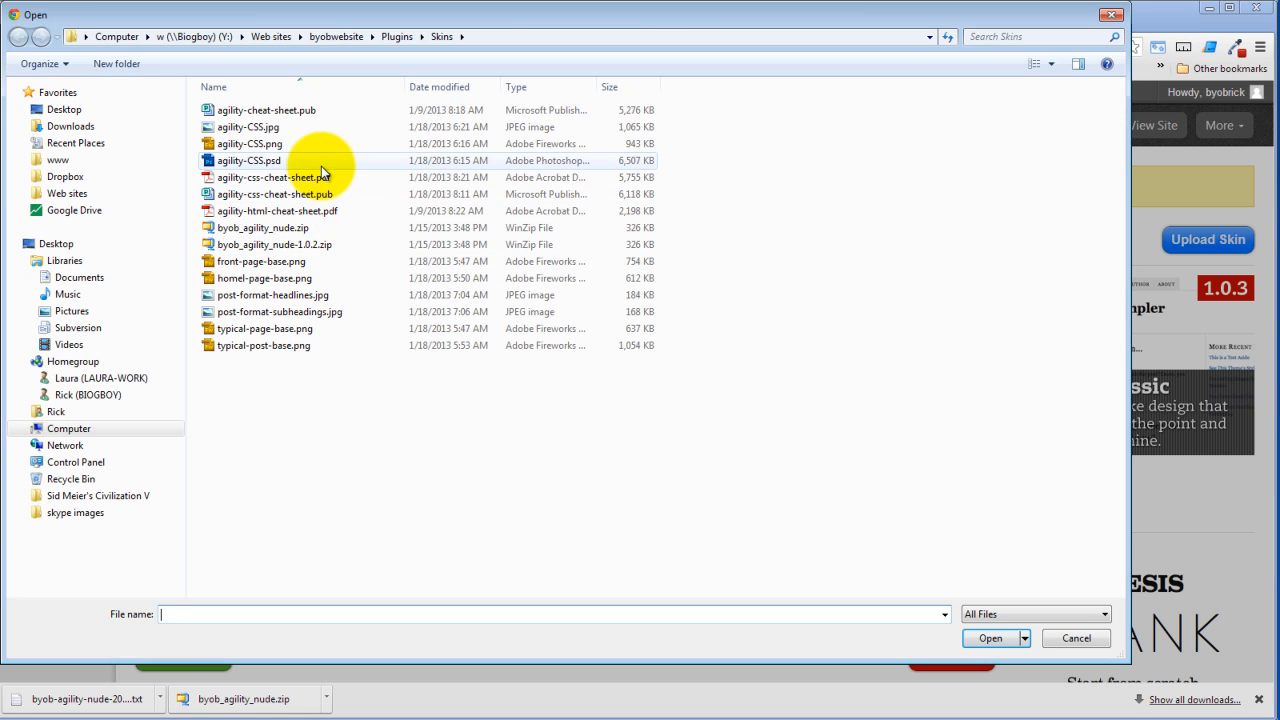
left_click(72, 126)
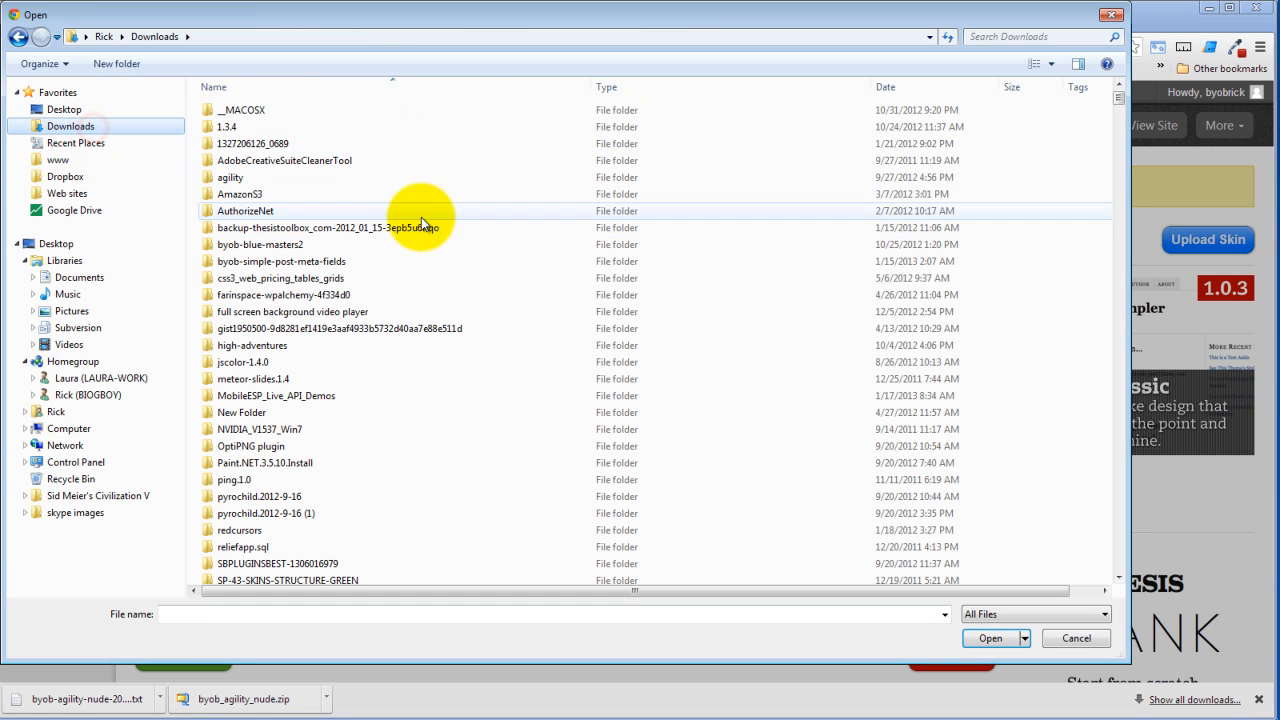
left_click(417, 216)
scroll(417, 217, "down", 20)
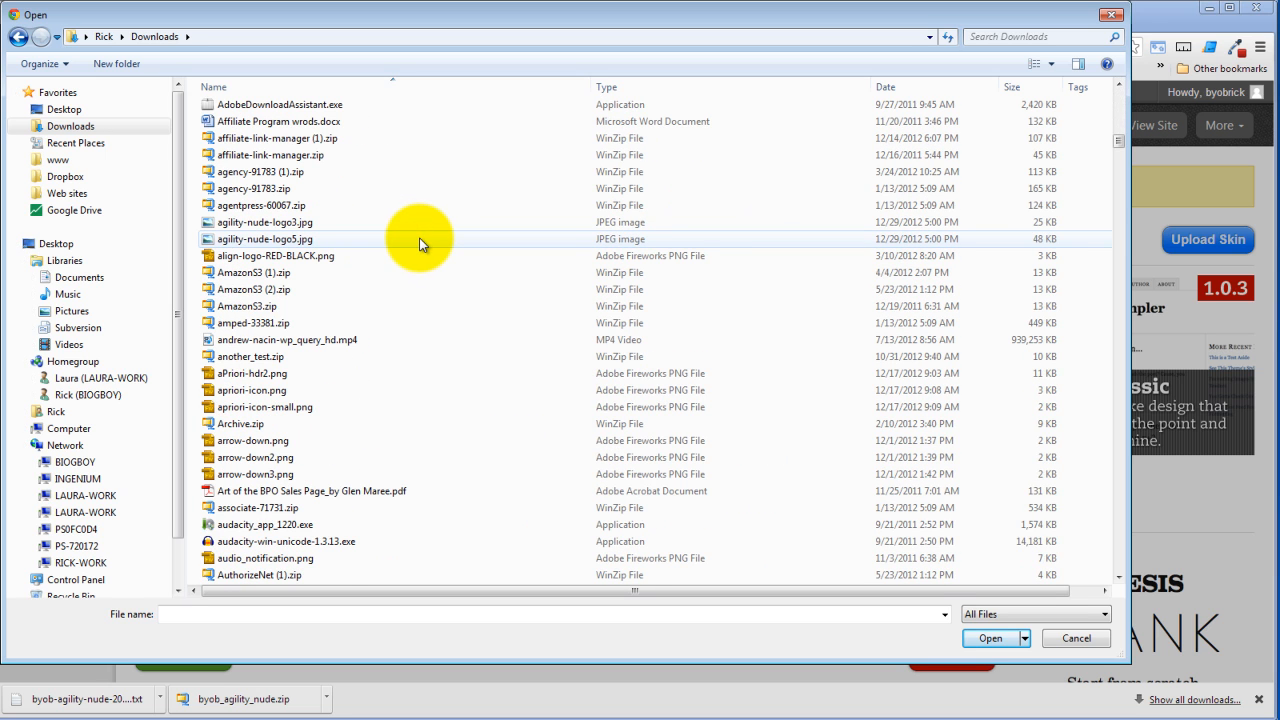
scroll(420, 244, "up", 1)
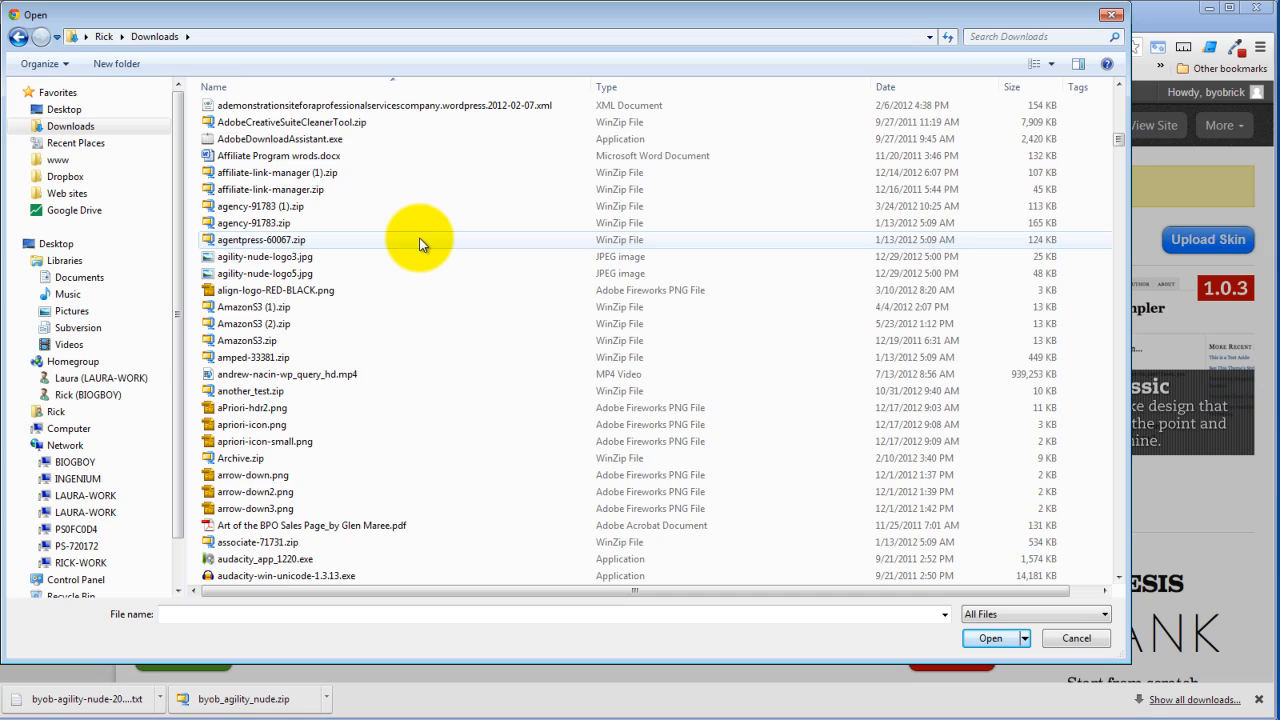
scroll(420, 244, "down", 20)
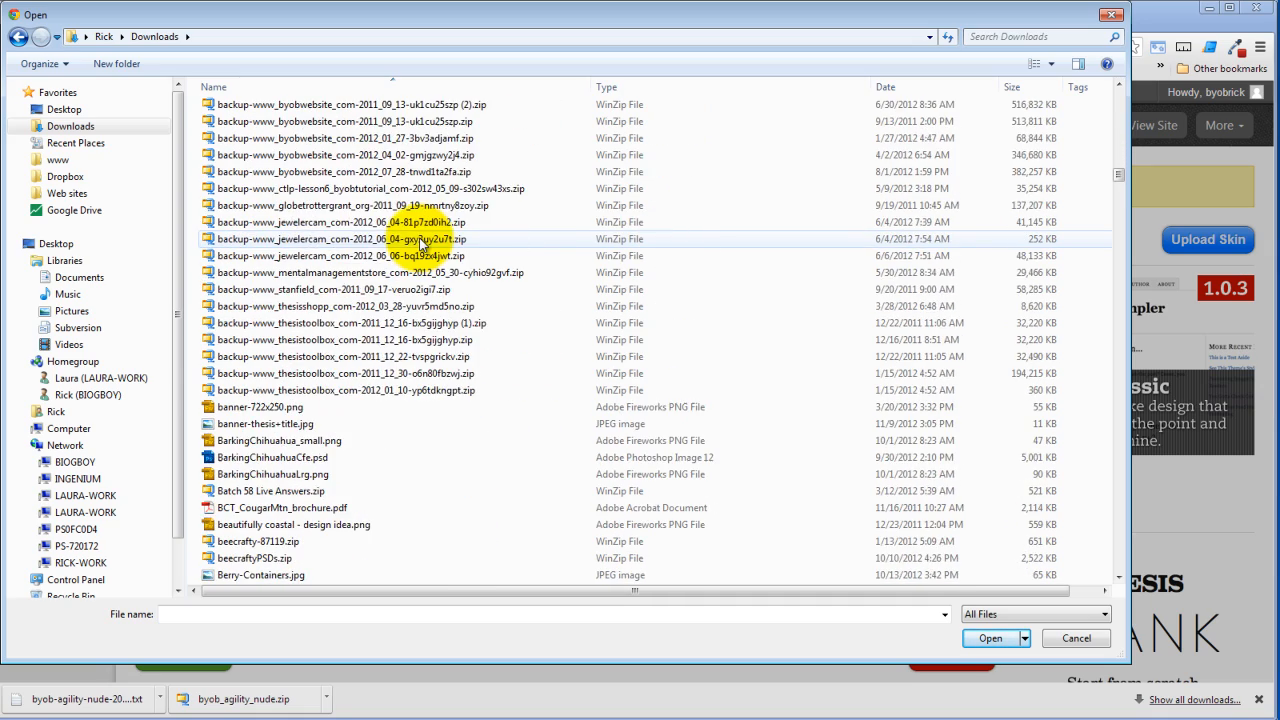
scroll(420, 244, "down", 12)
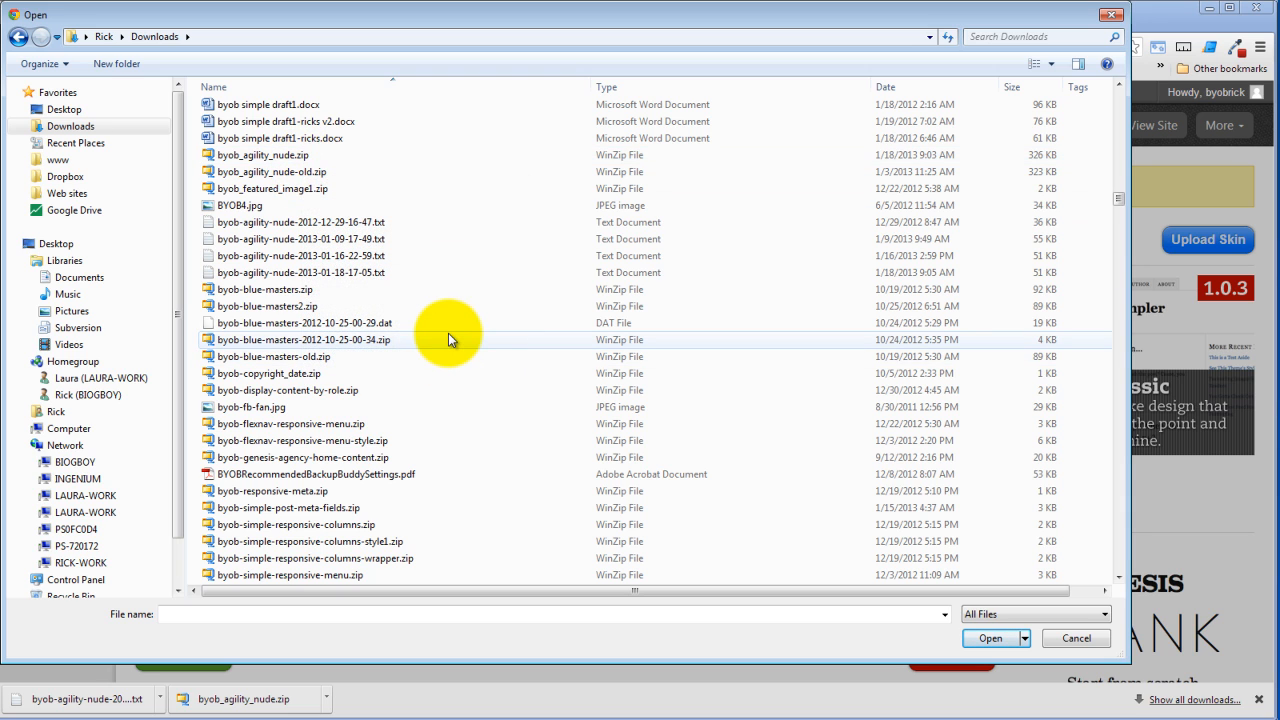
scroll(448, 340, "down", 5)
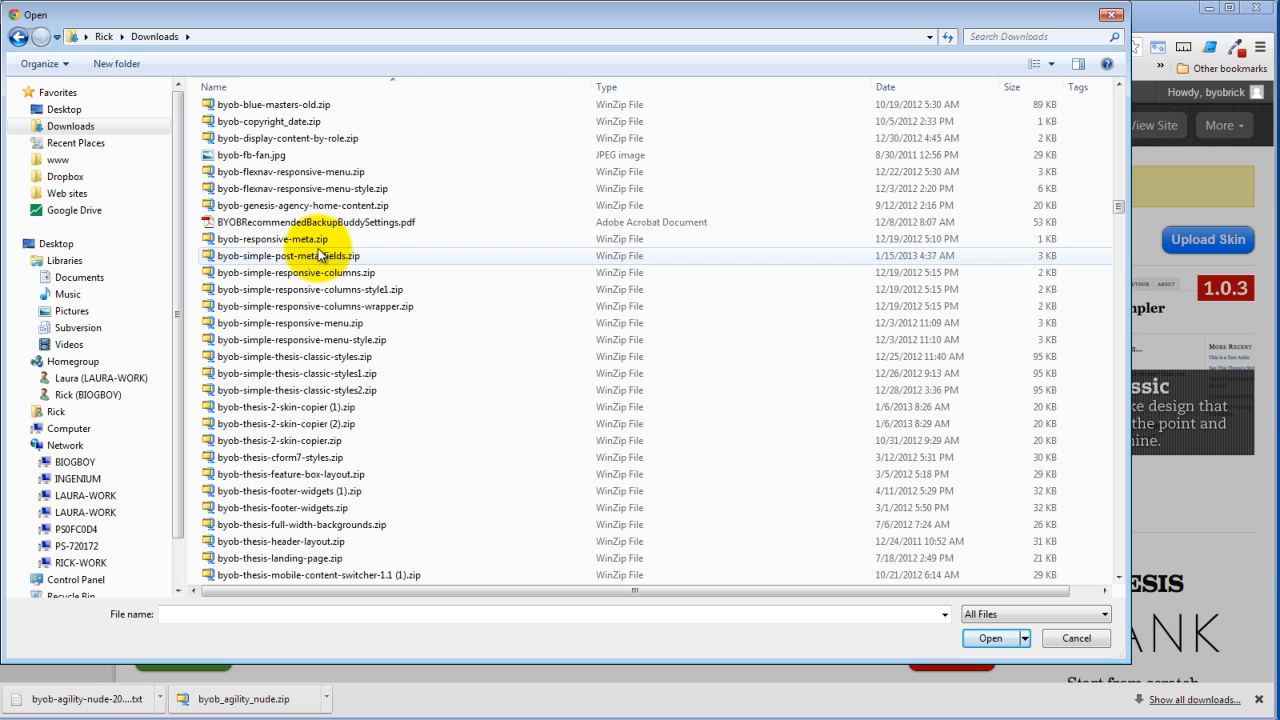
scroll(320, 255, "up", 5)
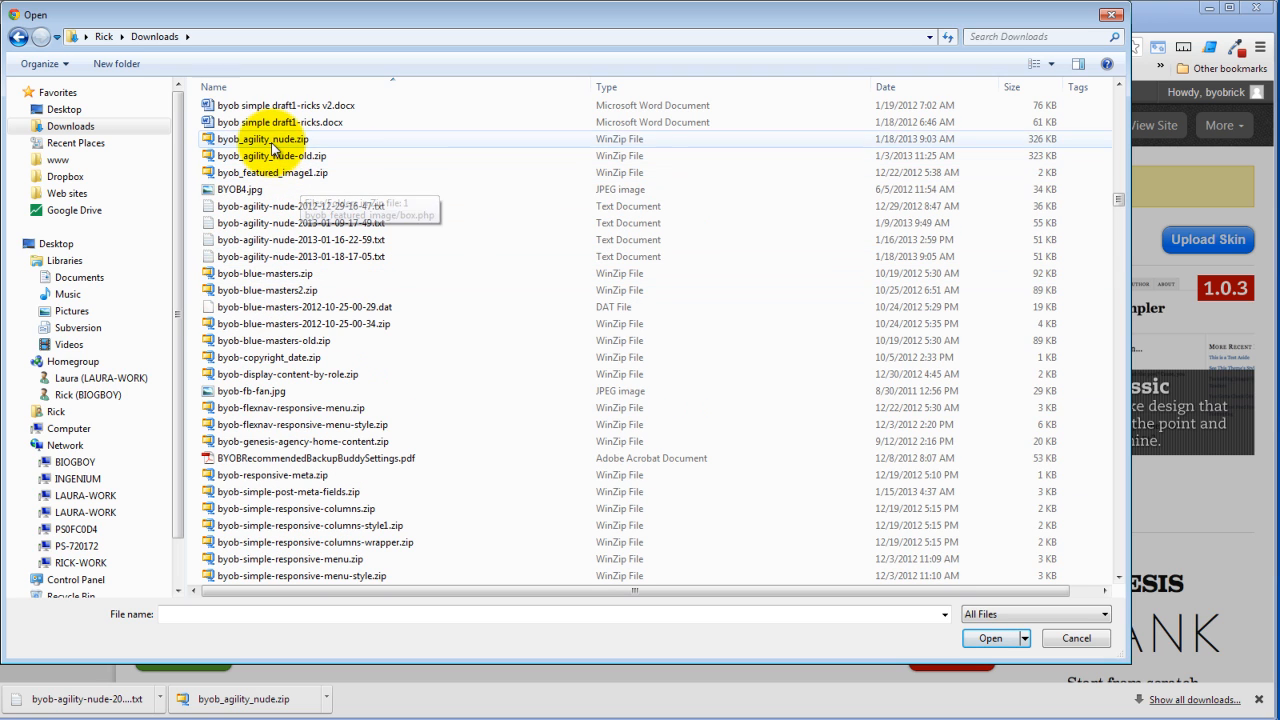
left_click(270, 142)
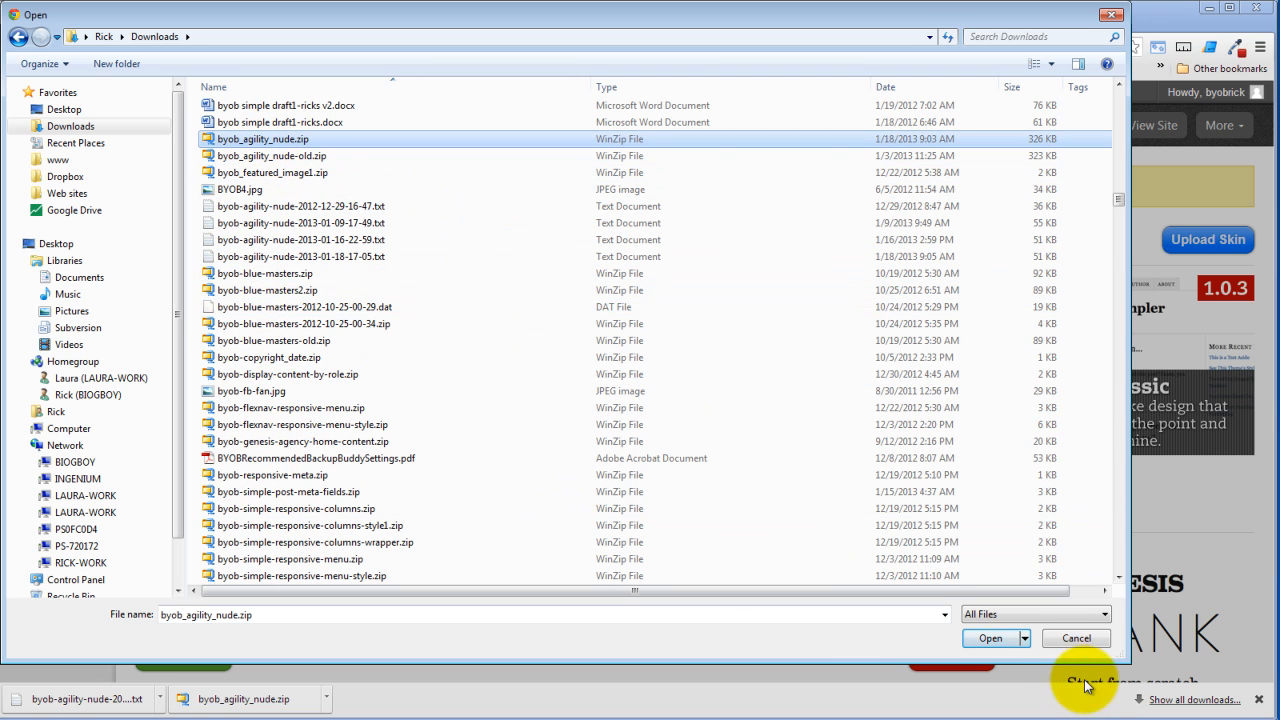
left_click(1001, 637)
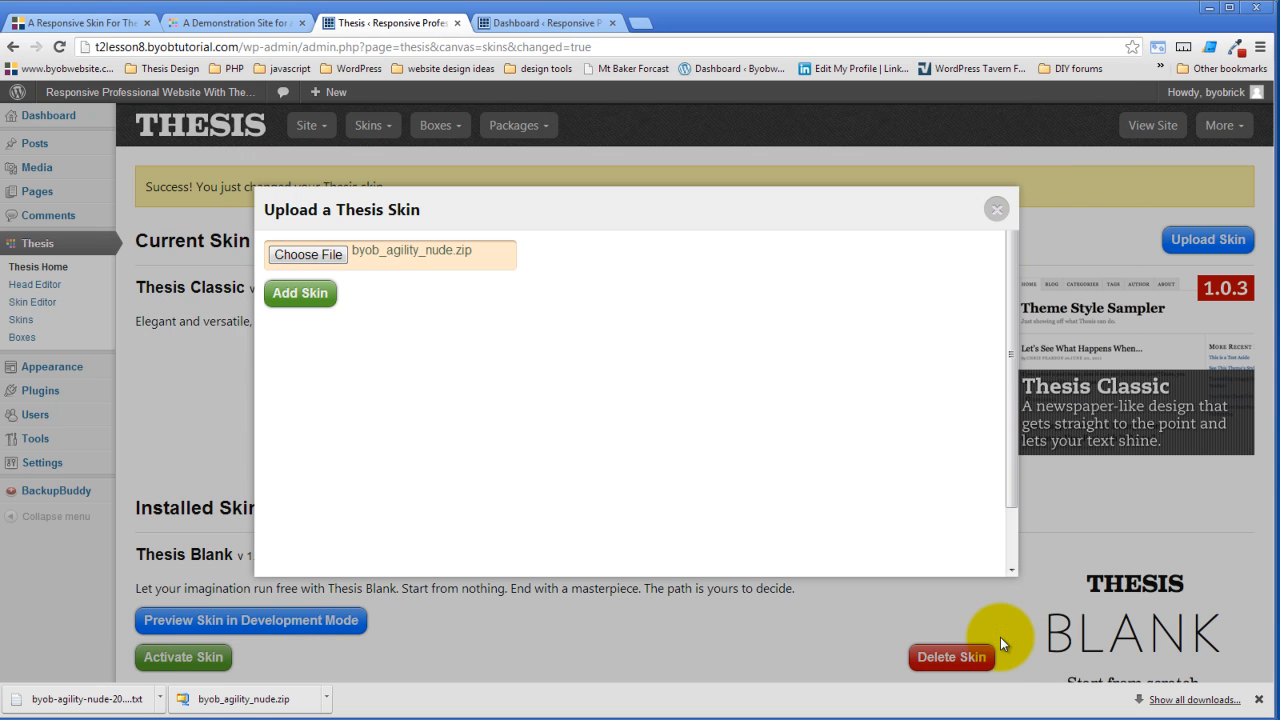
Add the chosen skin package to the site and activate BYOB Agility Nude version 1.0.2
left_click(300, 296)
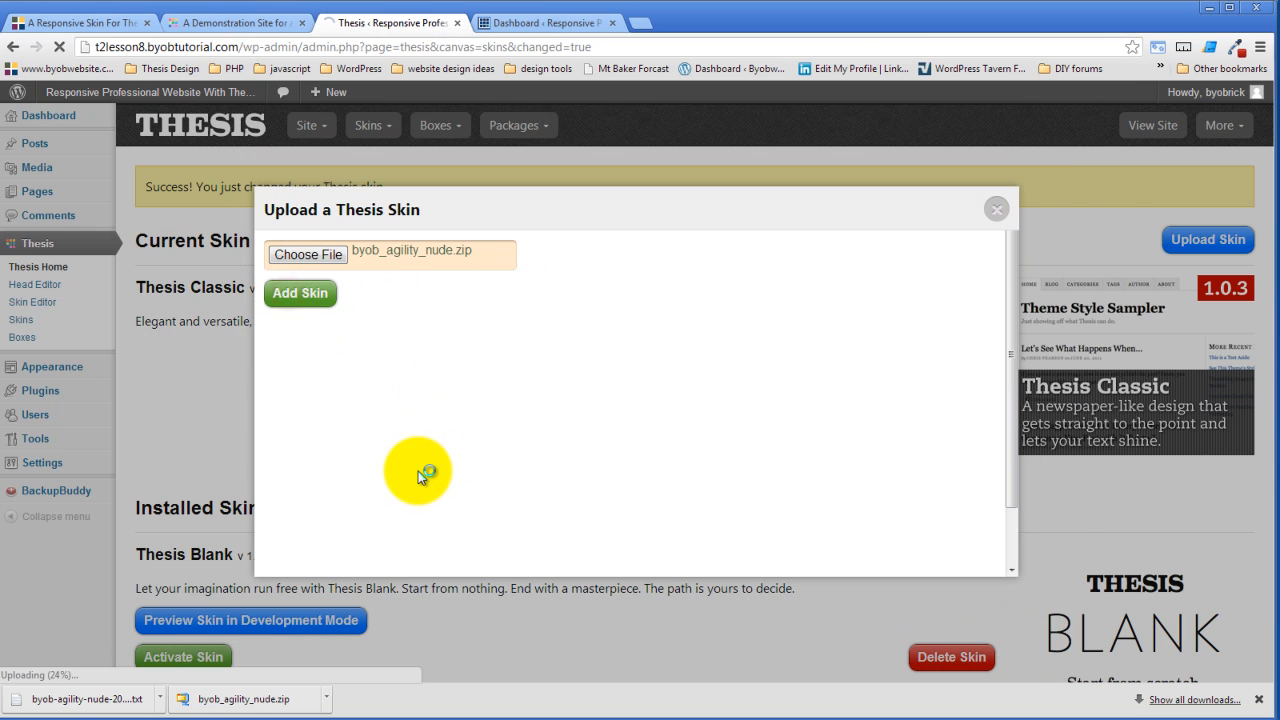
left_click(998, 209)
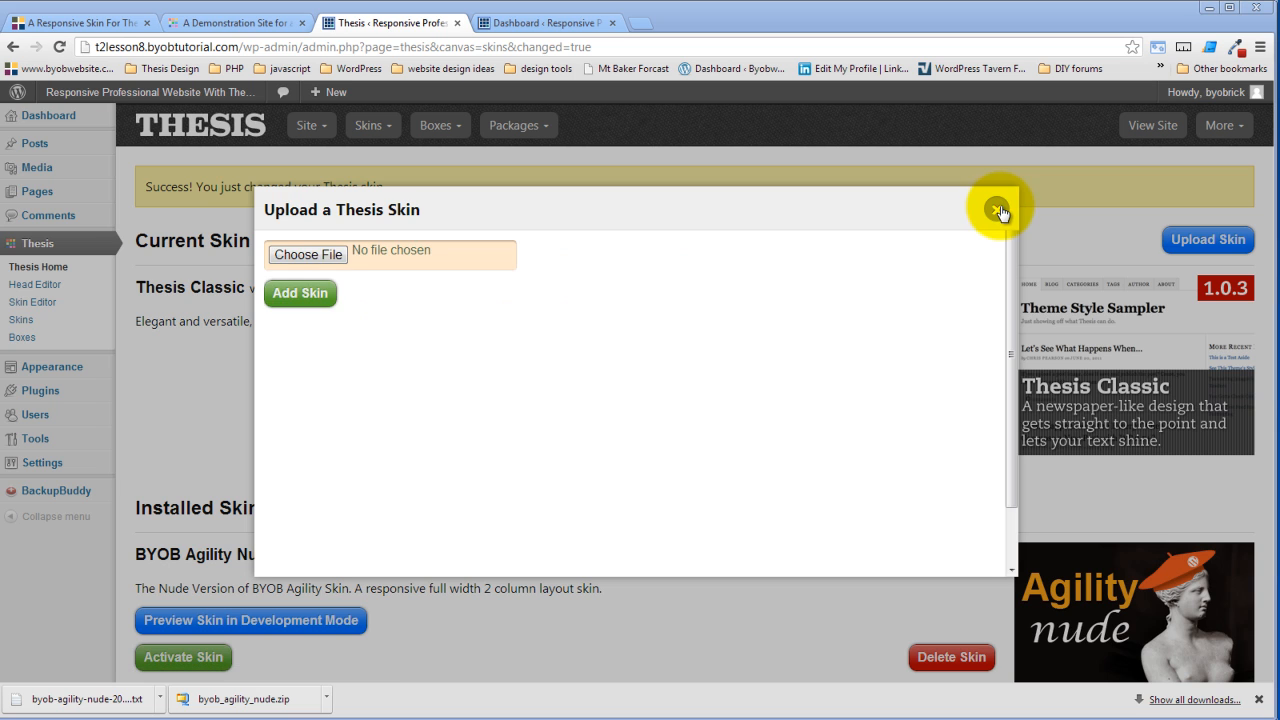
scroll(622, 426, "down", 3)
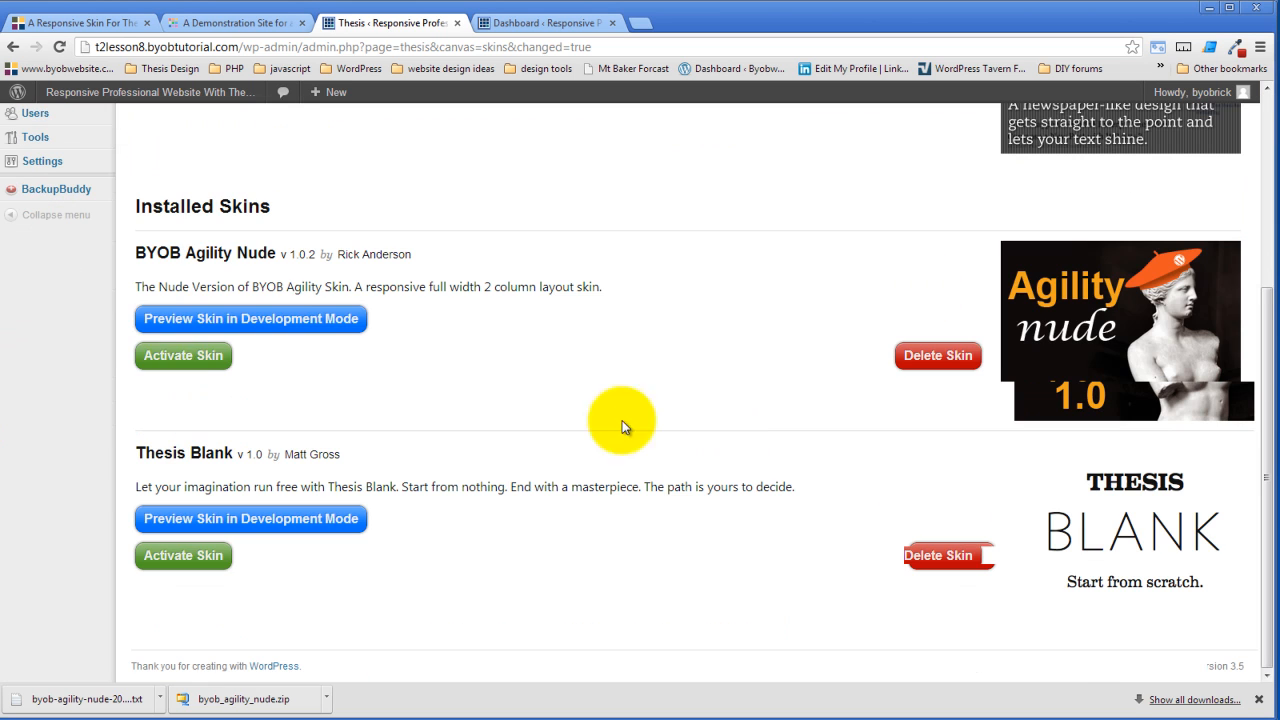
left_click(195, 355)
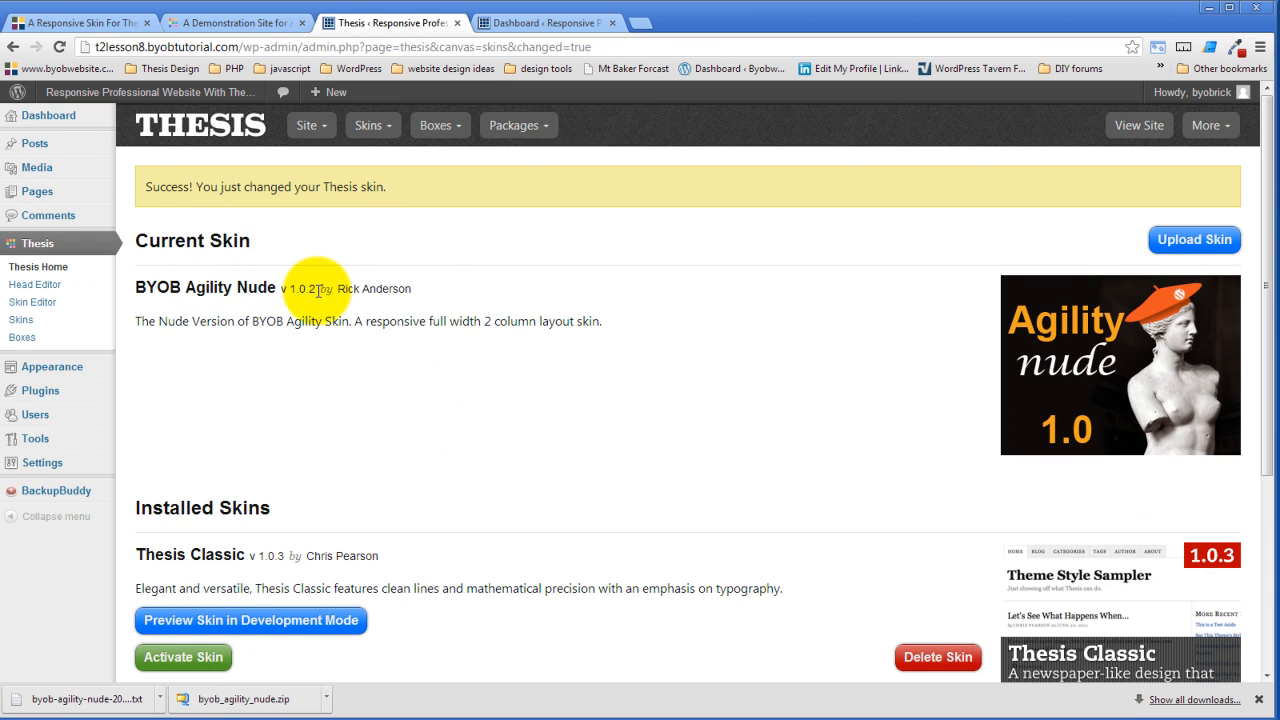
View the live site in the other browser tab and examine the Home, About Us and Articles pages under the upgraded skin
left_click(533, 22)
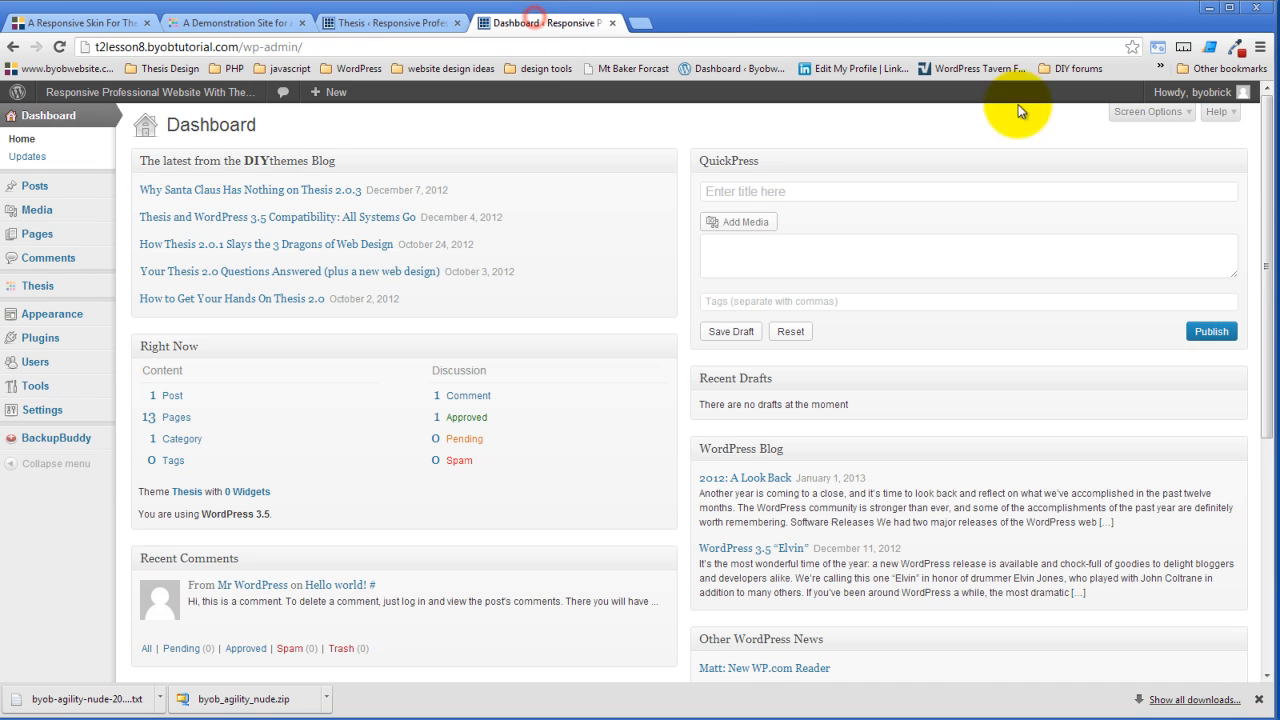
left_click(232, 100)
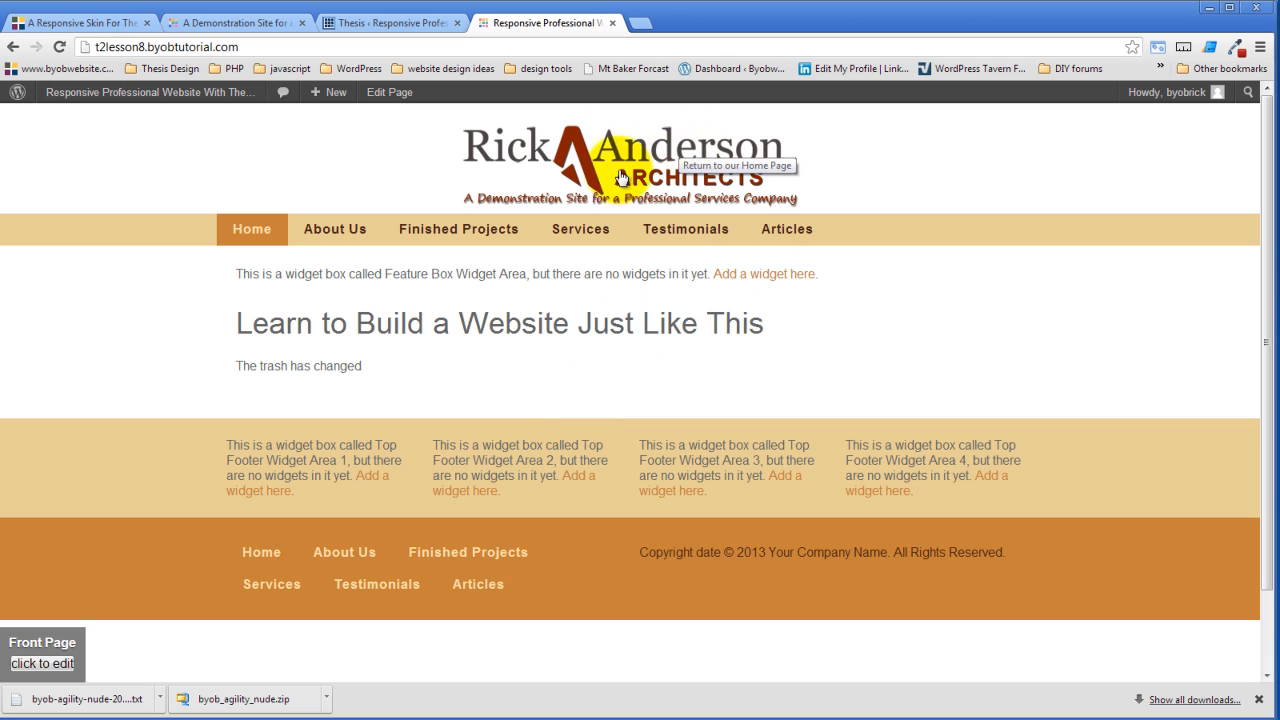
left_click(341, 226)
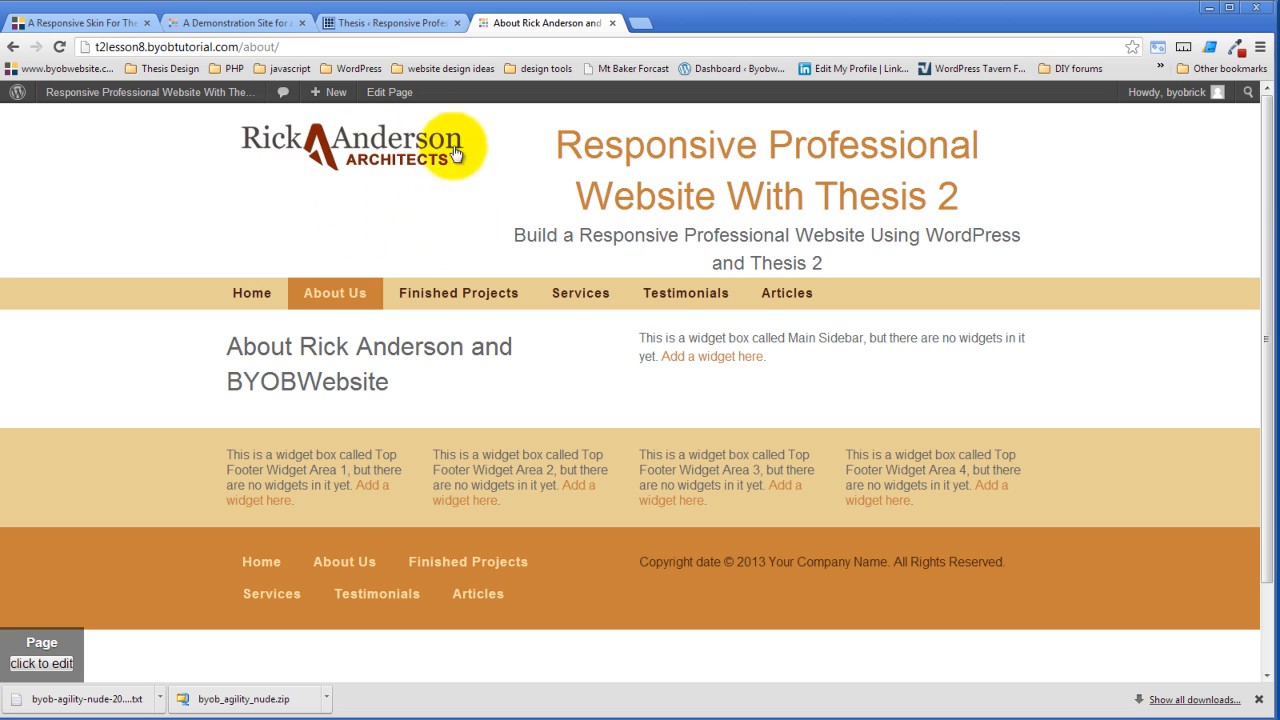
left_click(800, 296)
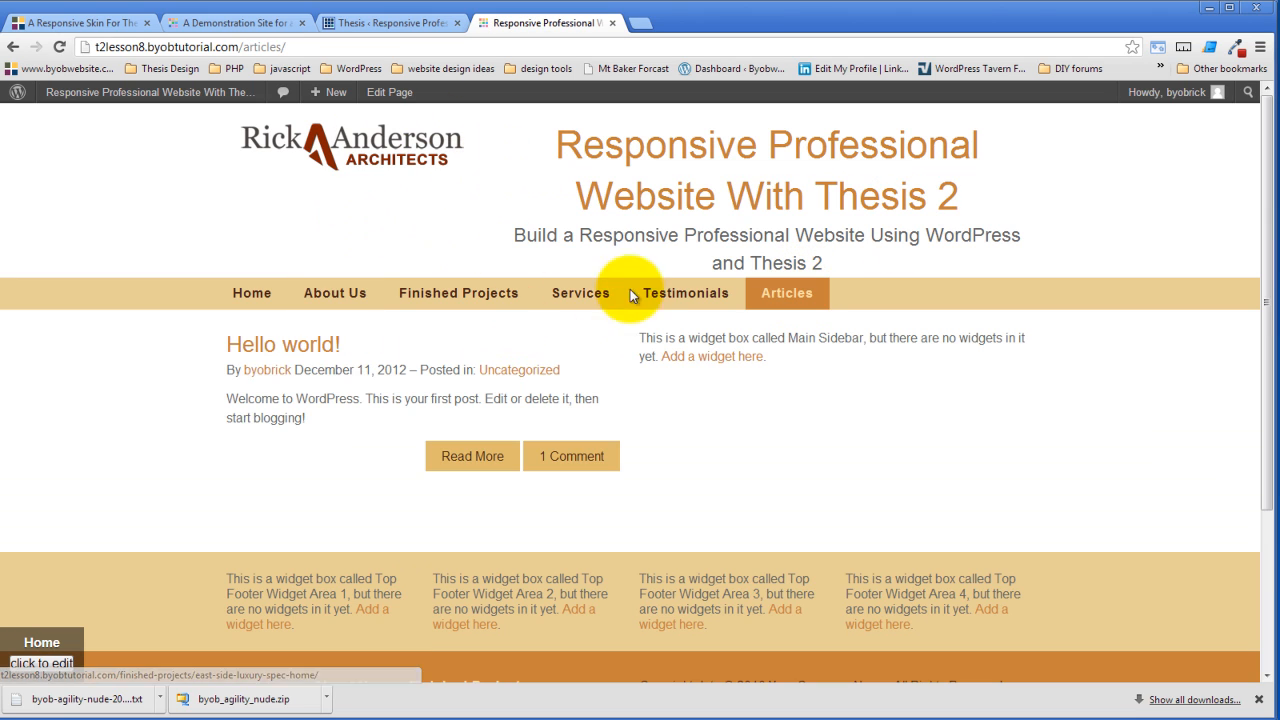
left_click(257, 292)
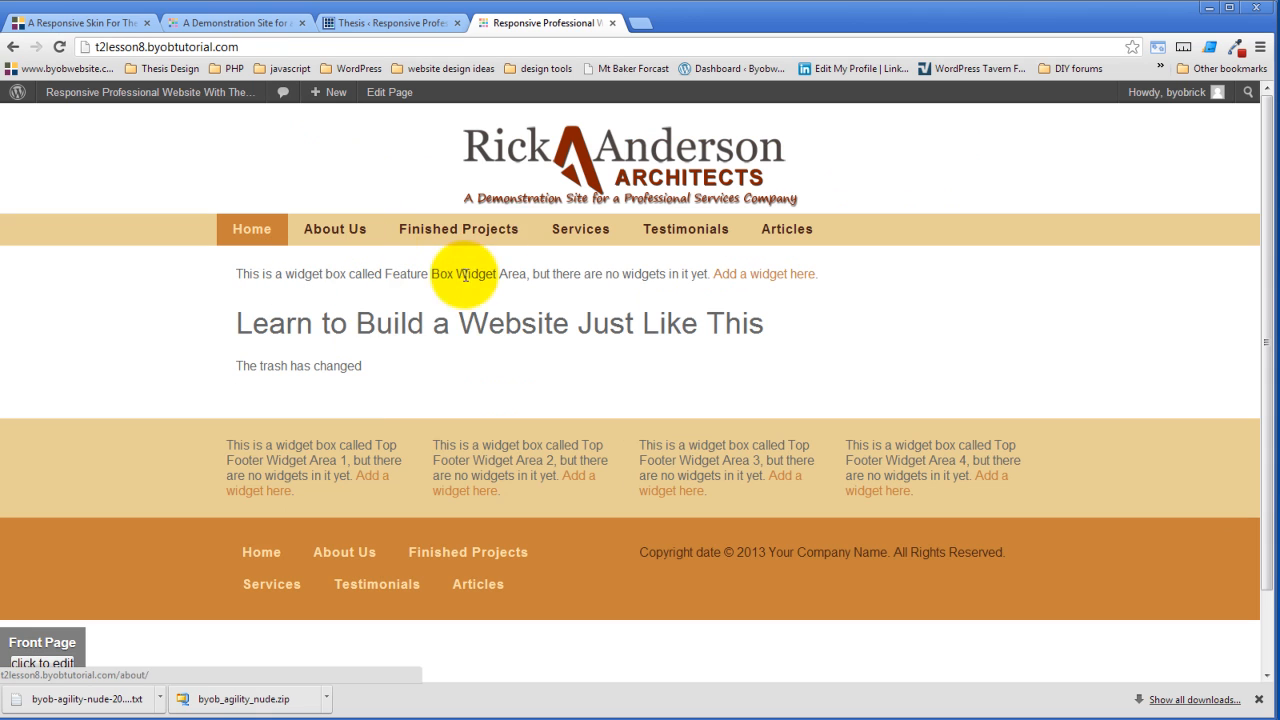
left_click(394, 23)
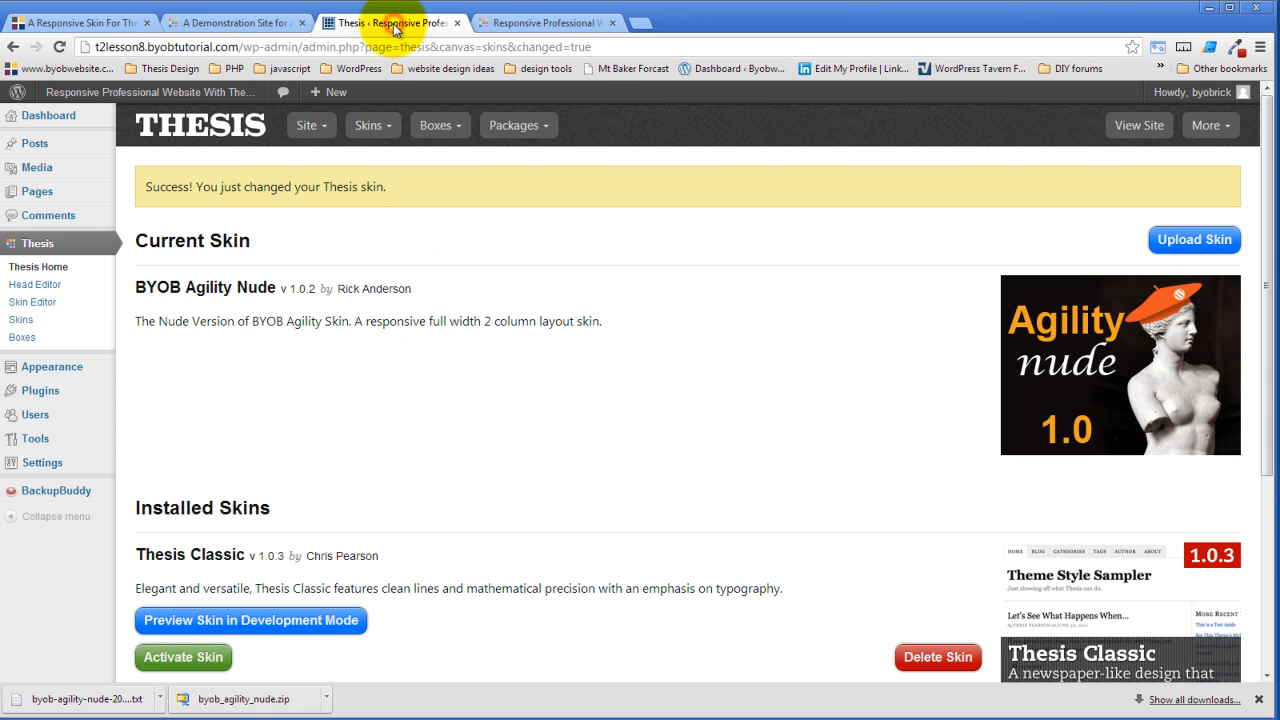
left_click(525, 29)
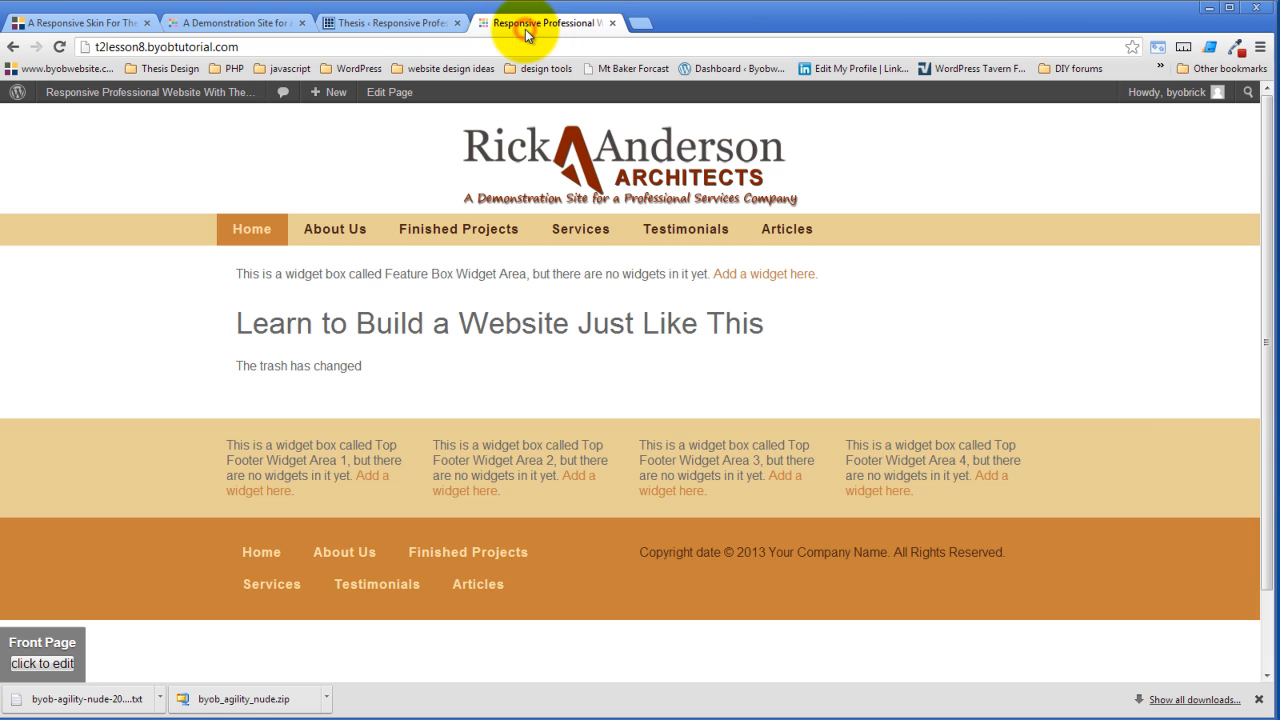
left_click(425, 28)
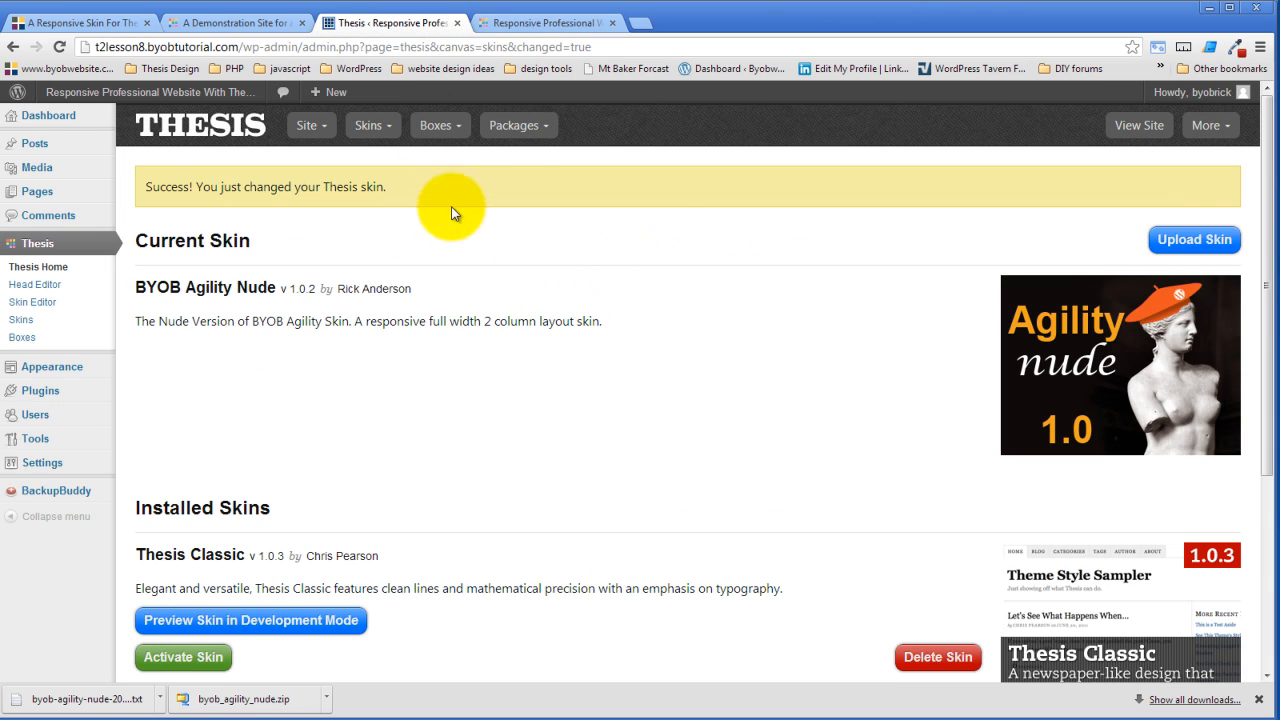
mouse_move(441, 130)
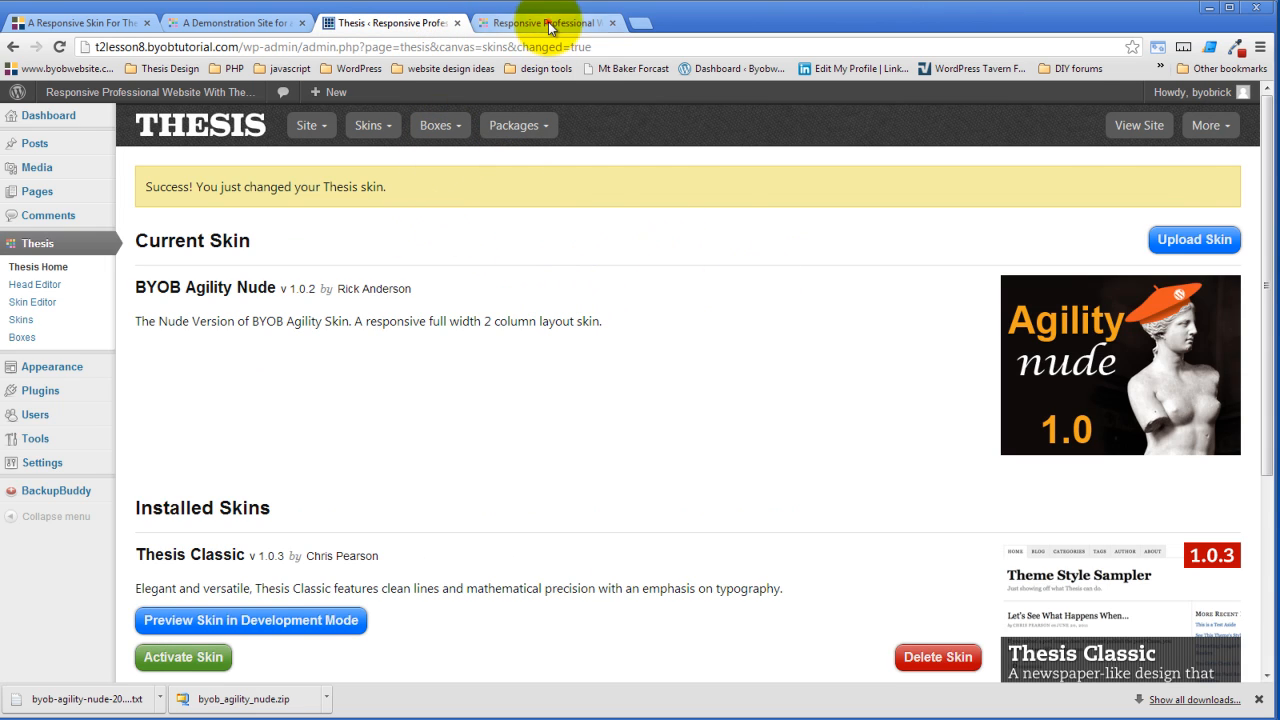
left_click(548, 22)
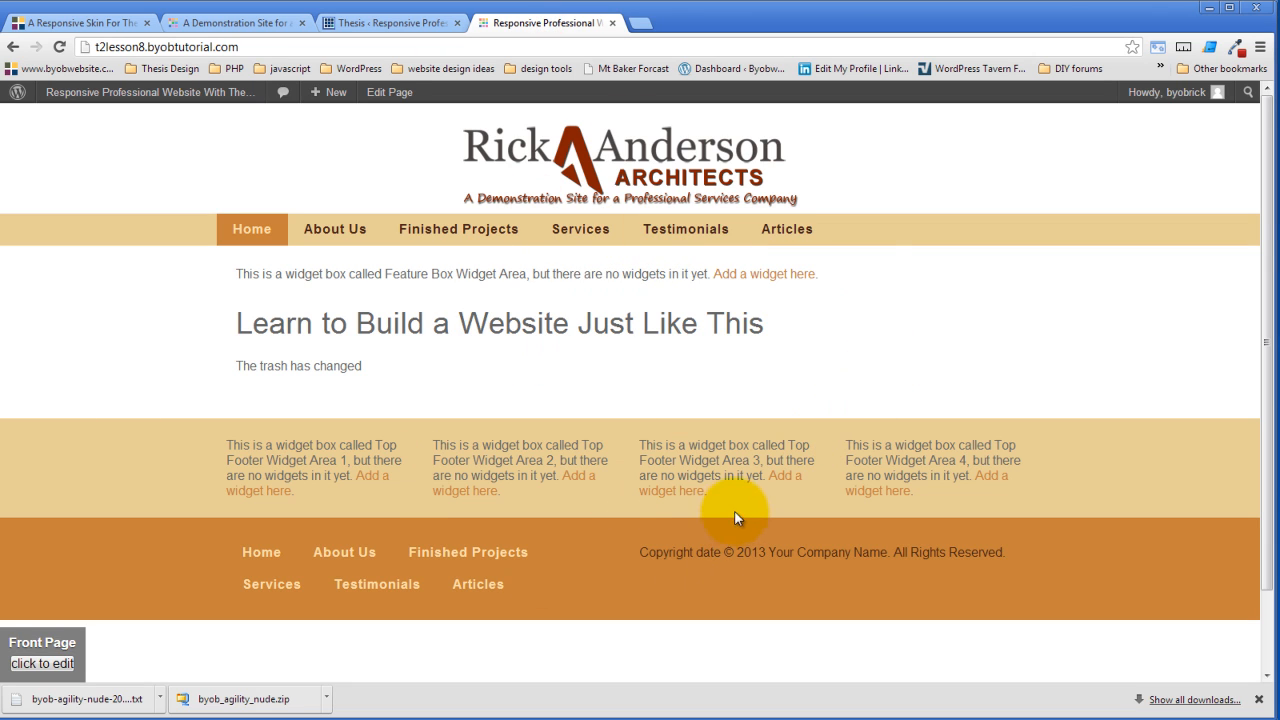
Open the Skin Editor for BYOB Agility Nude, move the preview window aside and show the skin data Manager
left_click(425, 24)
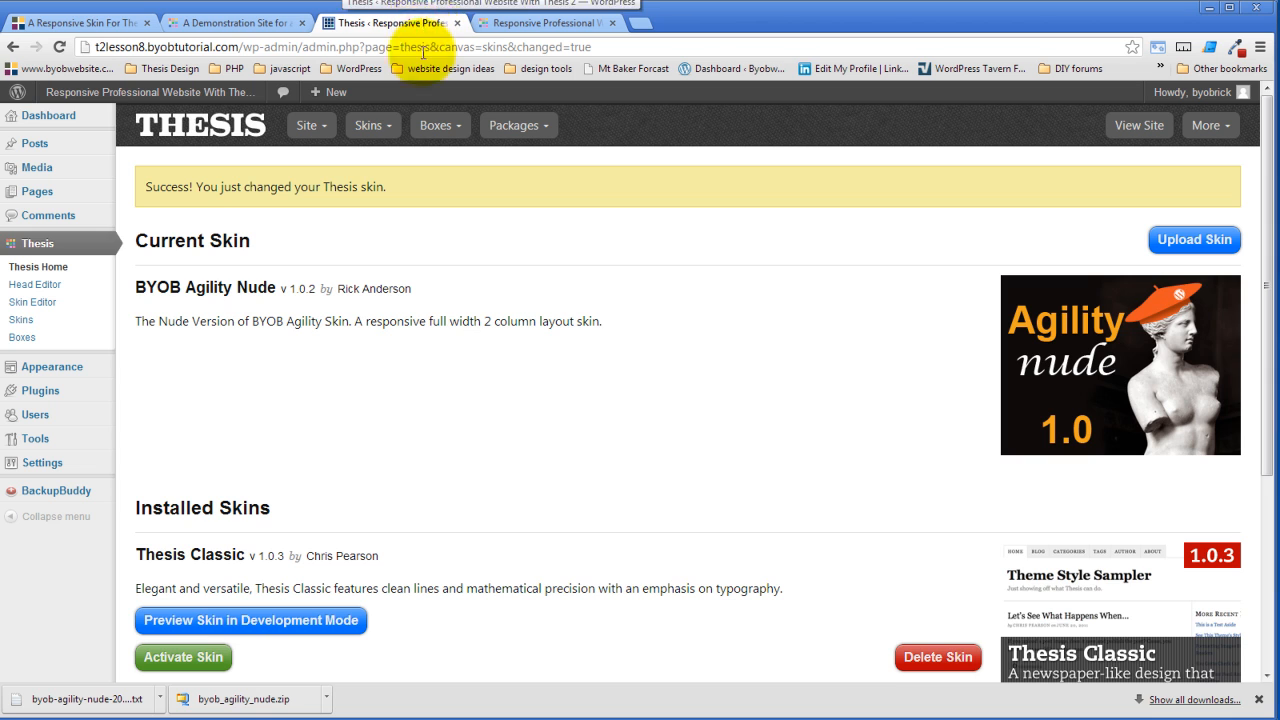
mouse_move(393, 118)
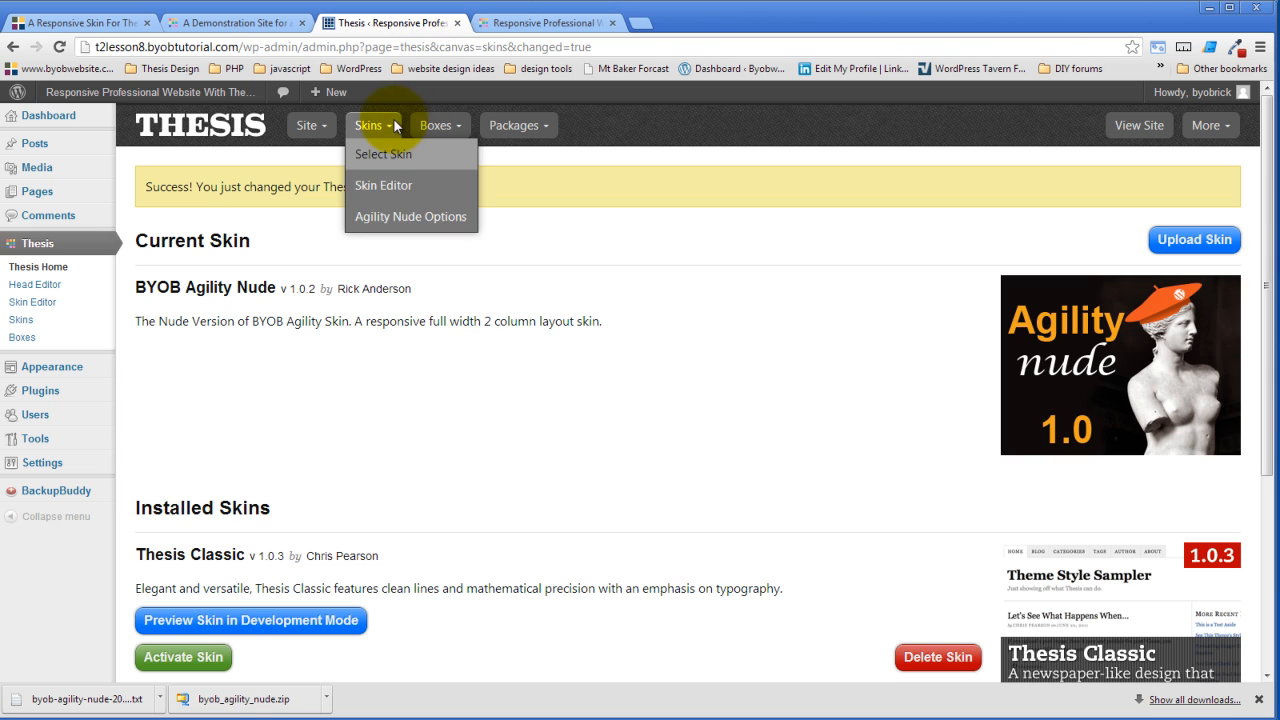
left_click(384, 187)
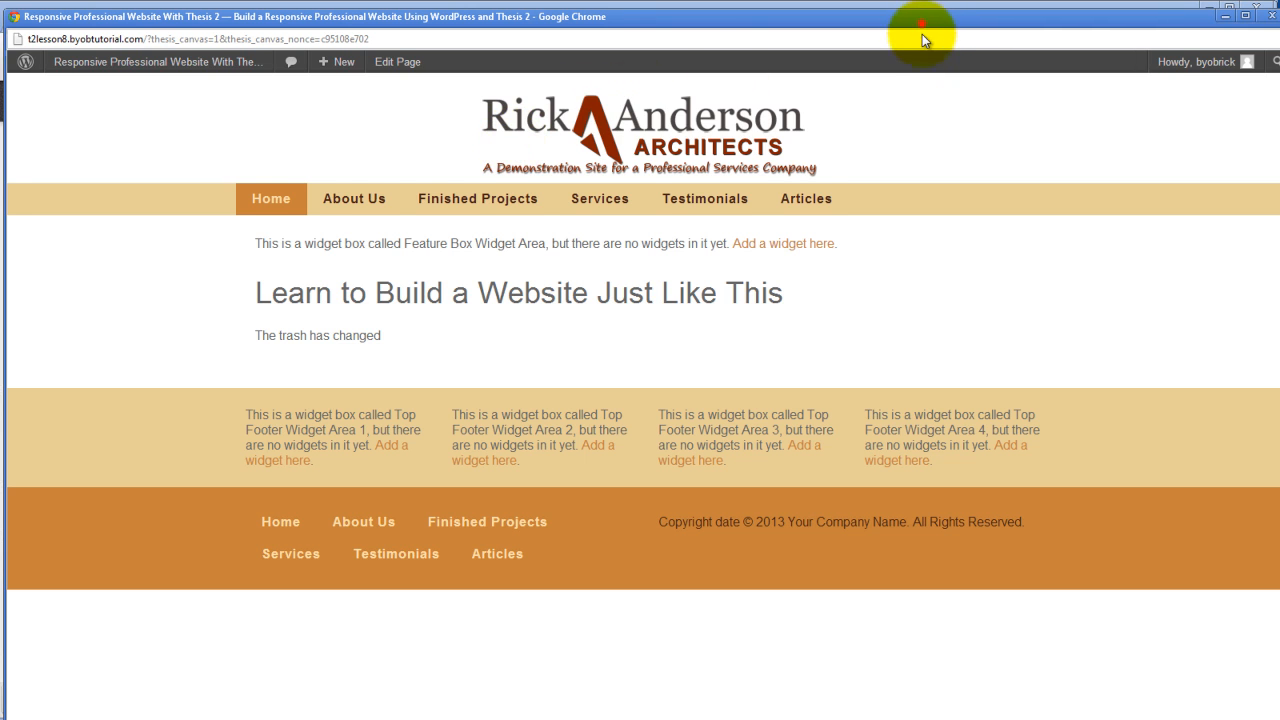
left_click_drag(921, 18, 852, 180)
left_click(807, 155)
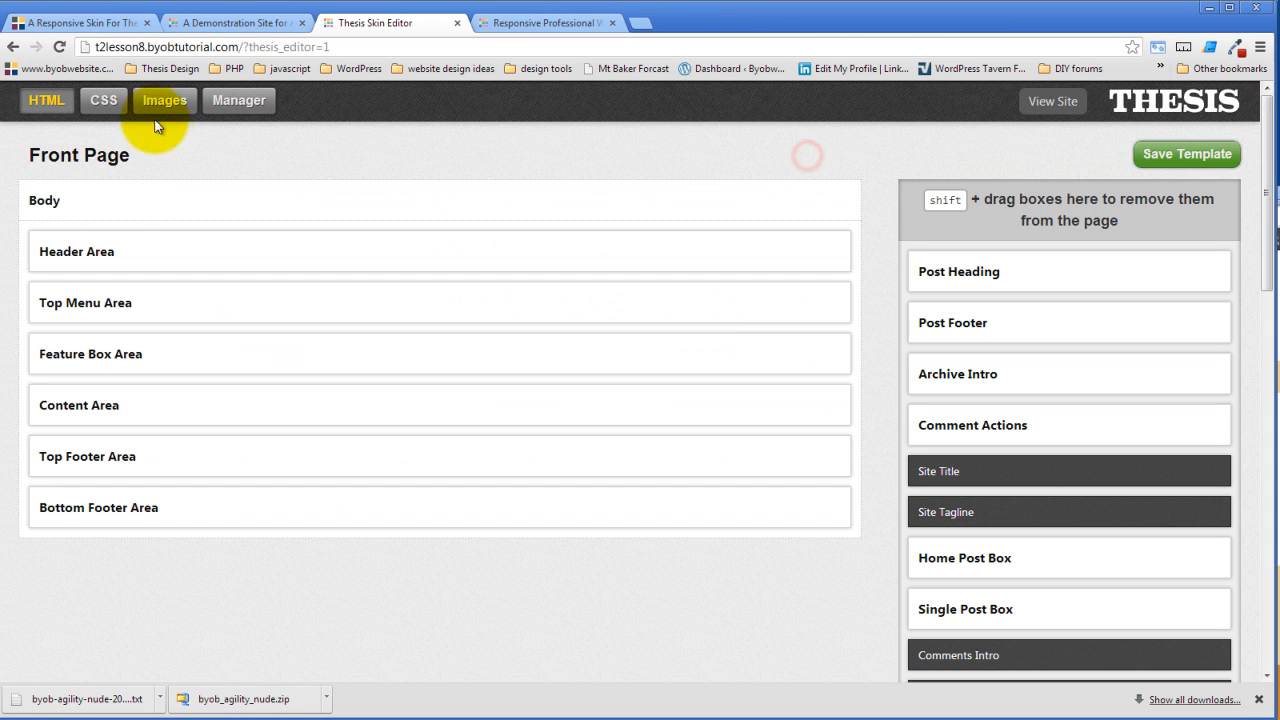
left_click(239, 100)
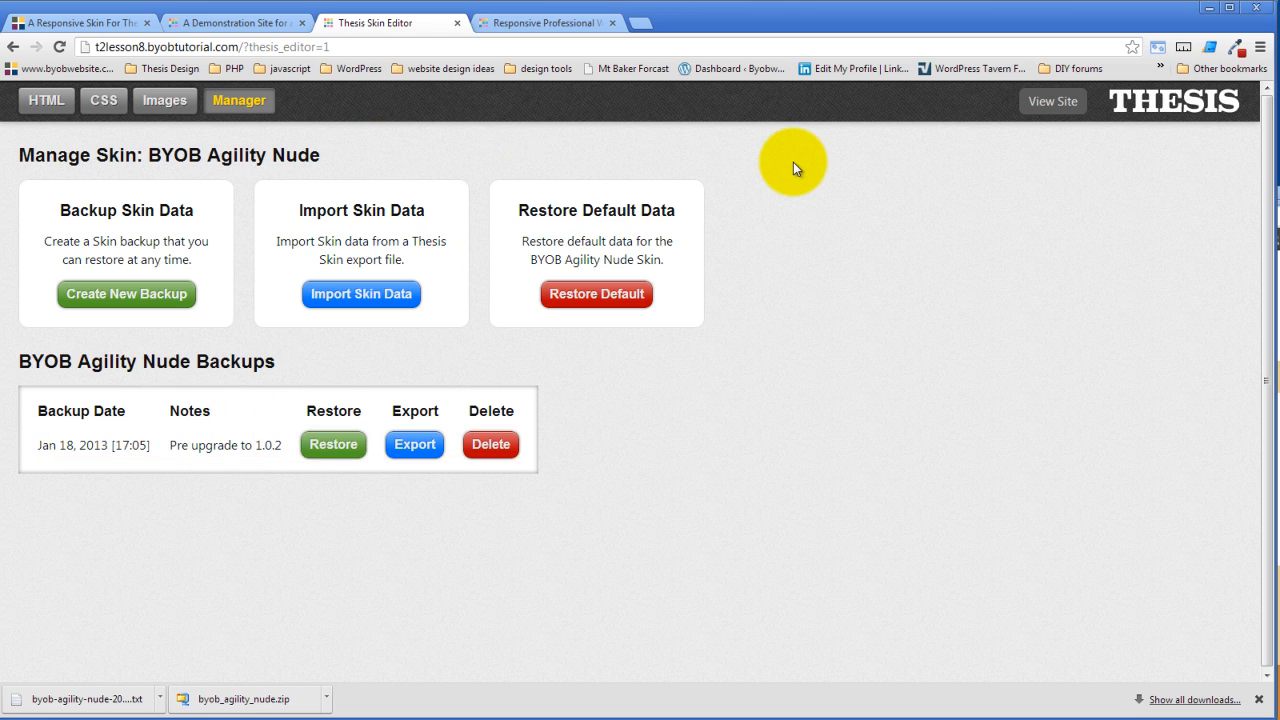
Restore the "Pre upgrade to 1.0.2" backup of the skin, move the preview window aside and return to the Manager
left_click(332, 449)
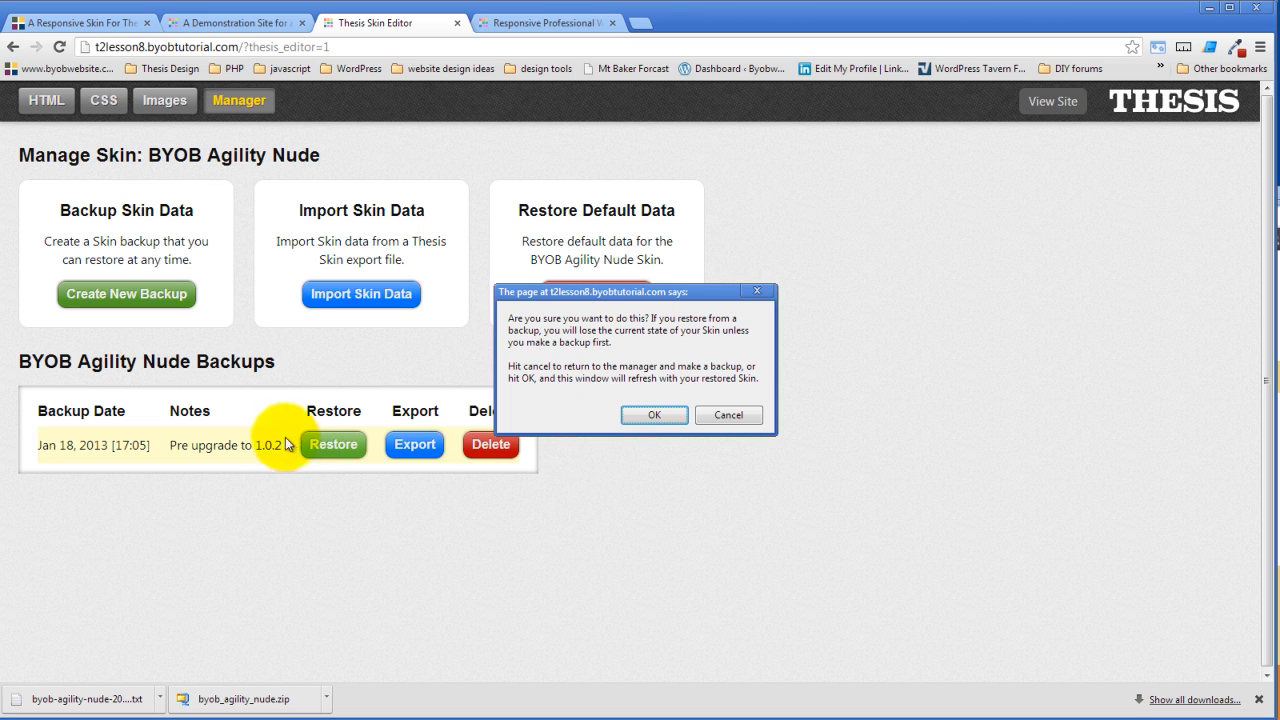
left_click(653, 416)
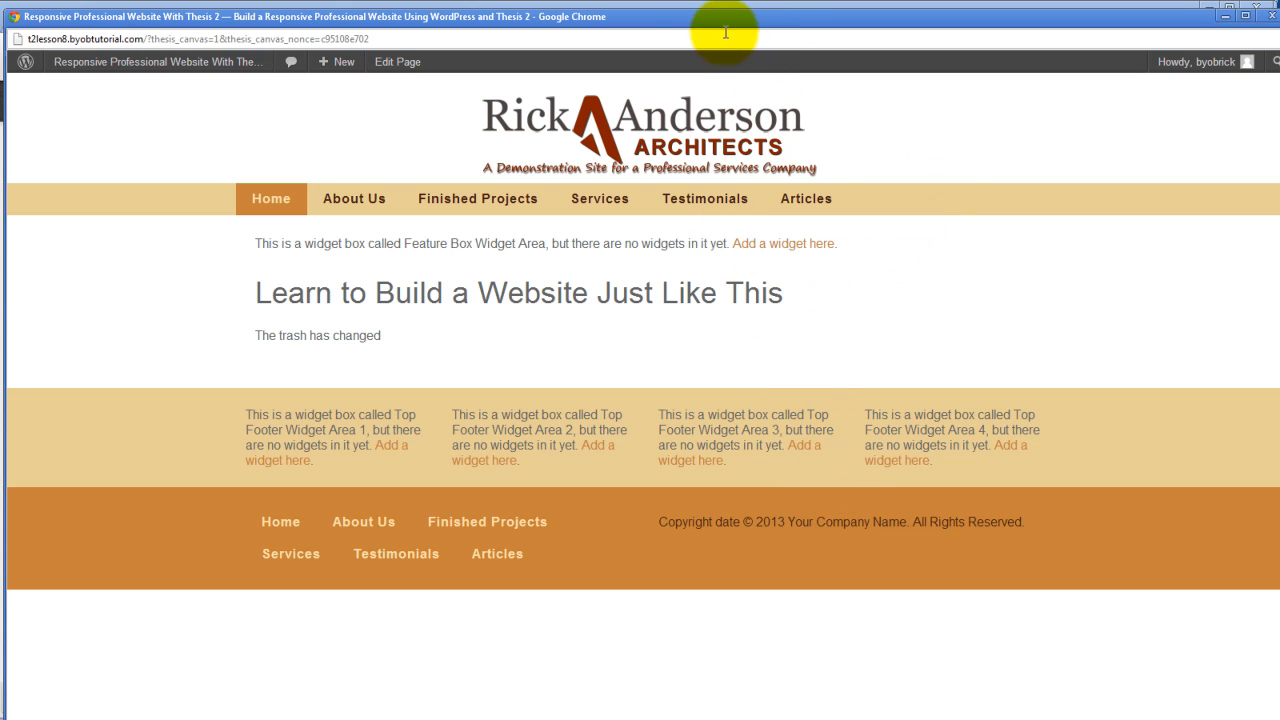
left_click_drag(725, 38, 732, 211)
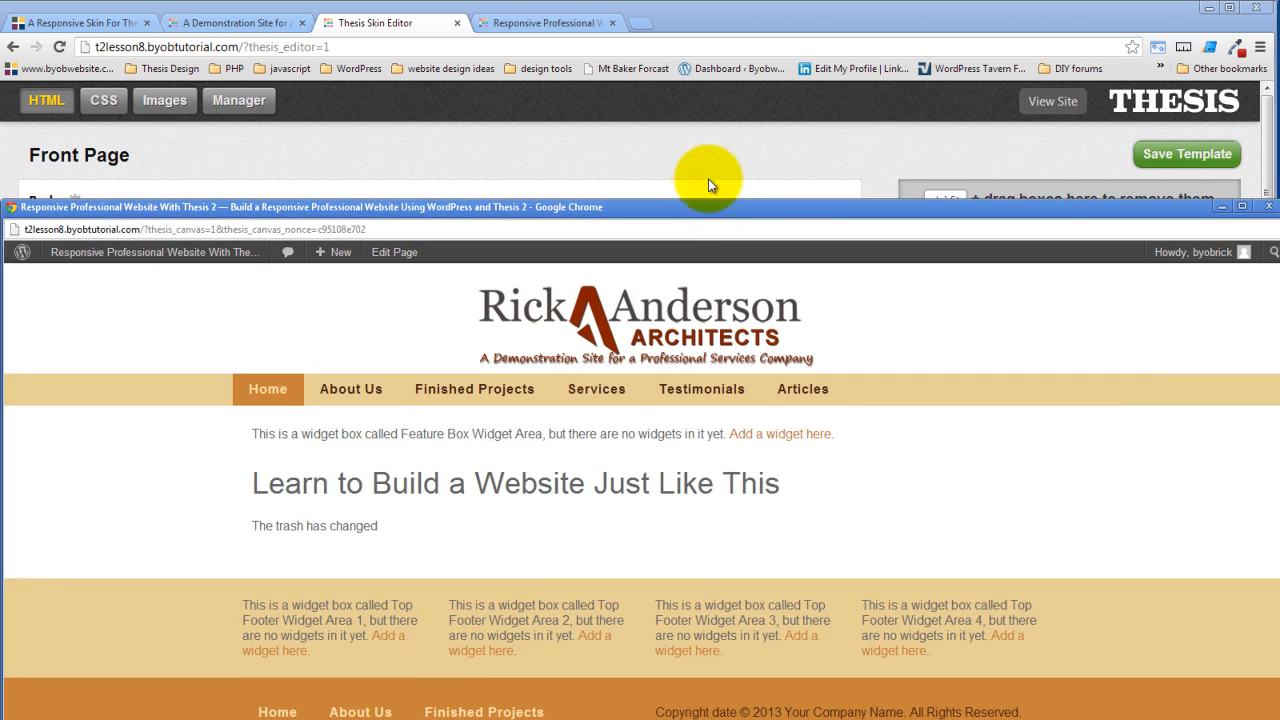
left_click(701, 162)
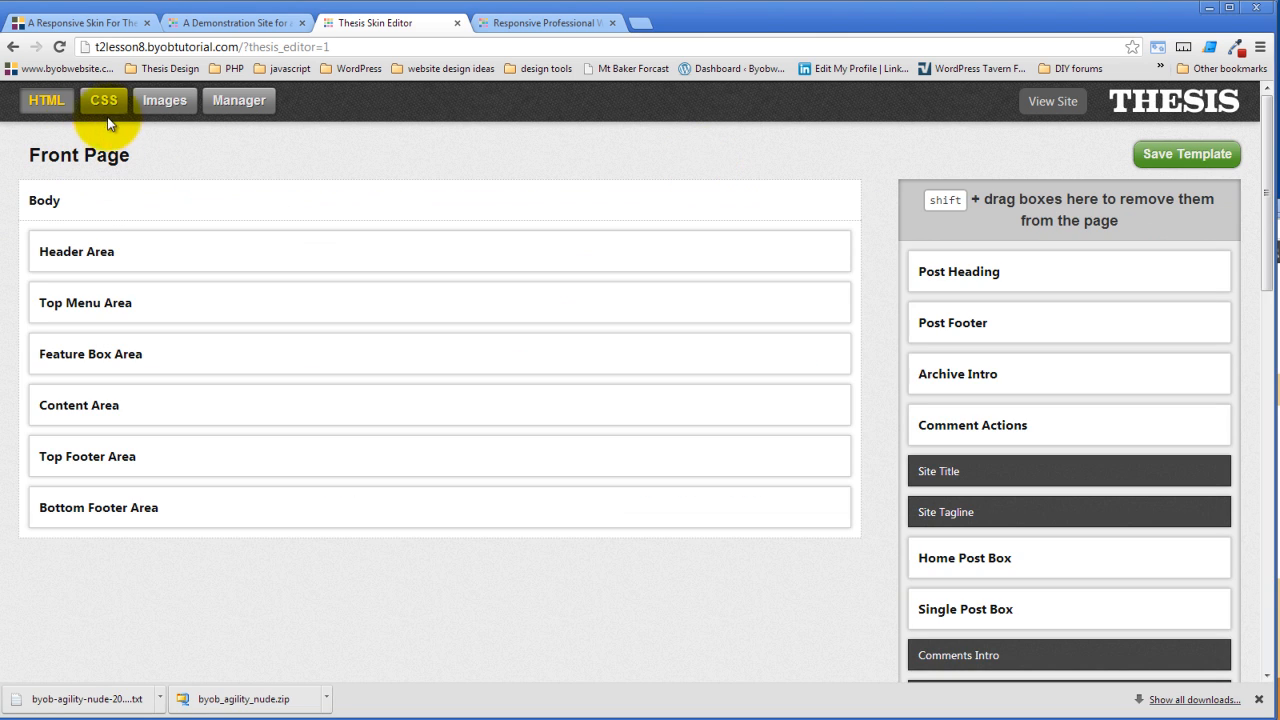
left_click(228, 104)
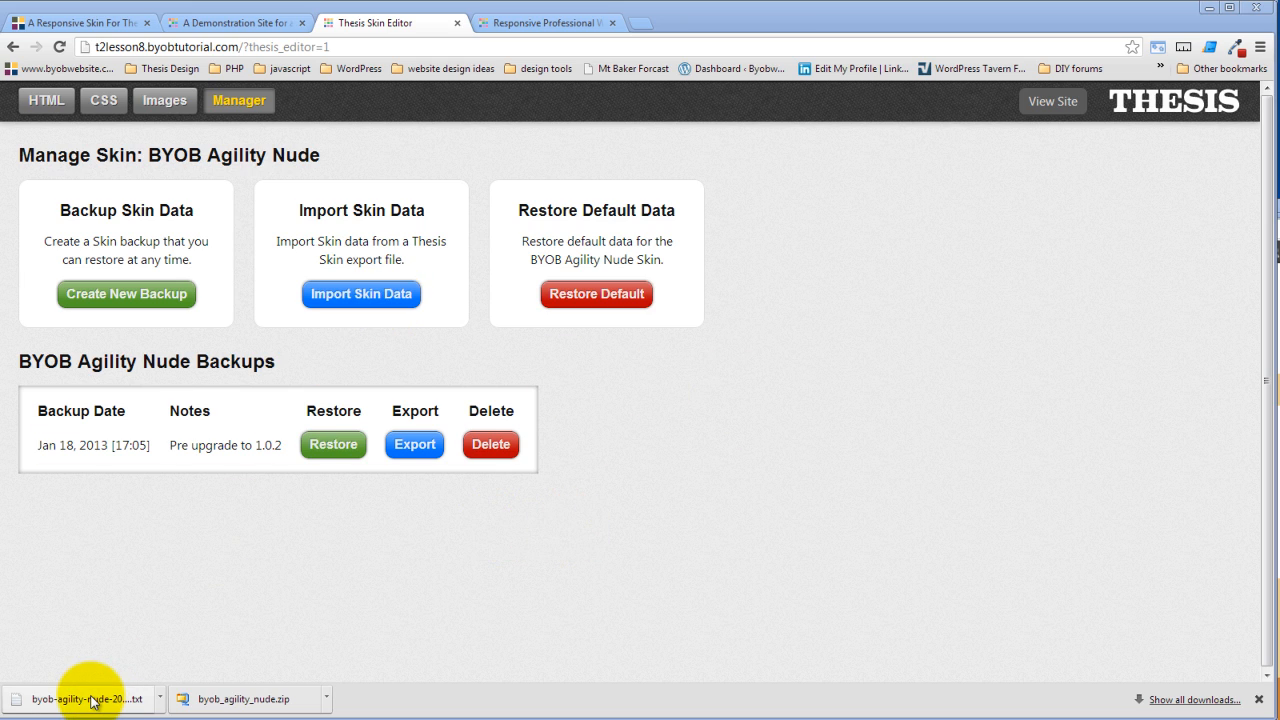
left_click(362, 300)
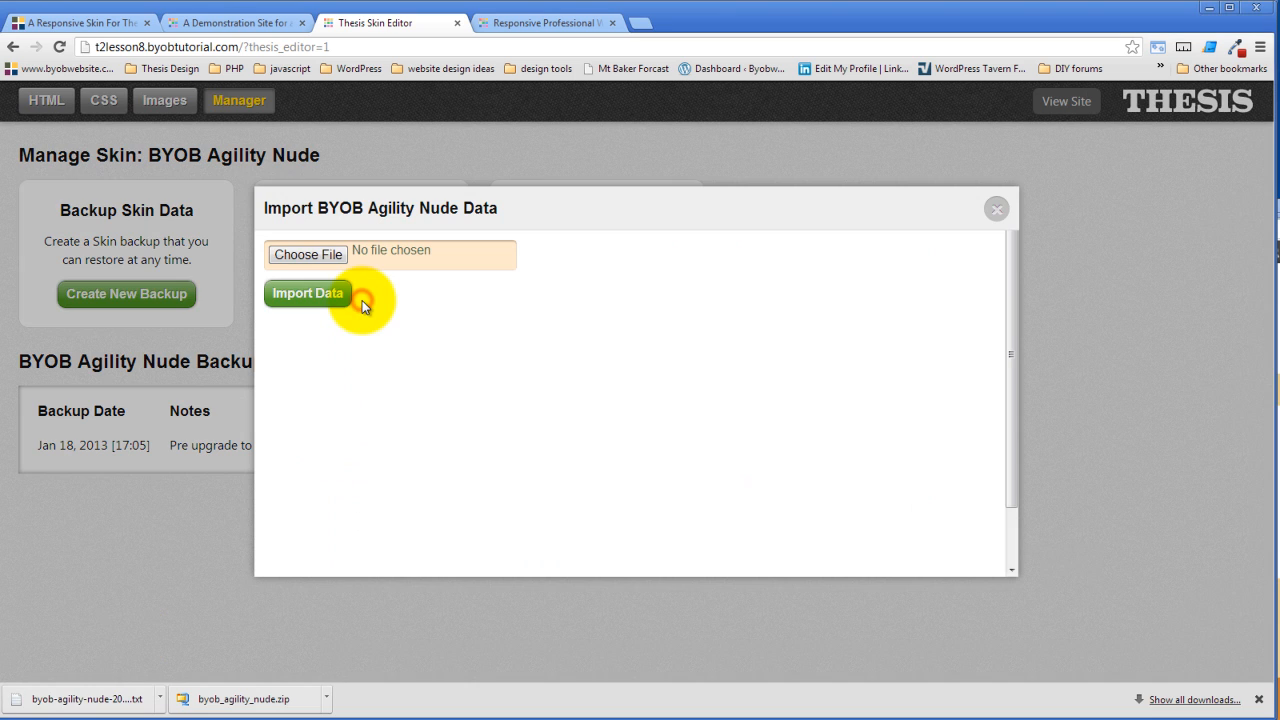
left_click(335, 255)
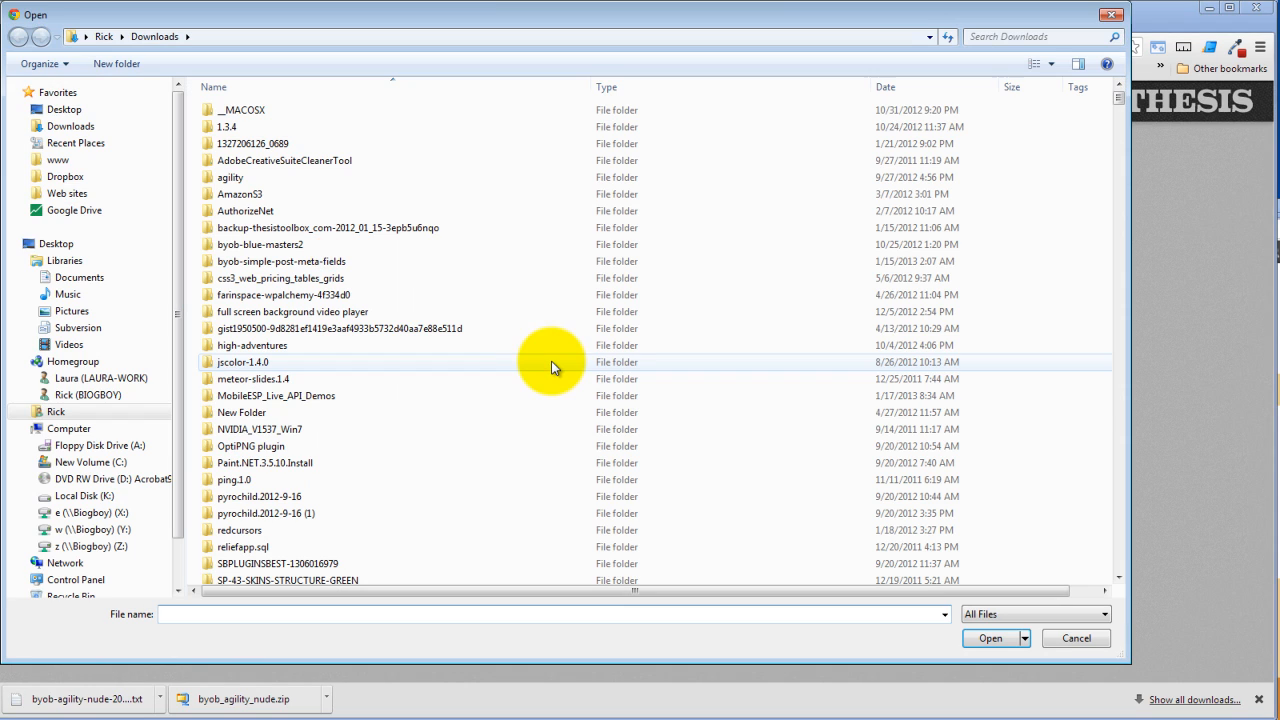
left_click(455, 421)
scroll(455, 420, "down", 5)
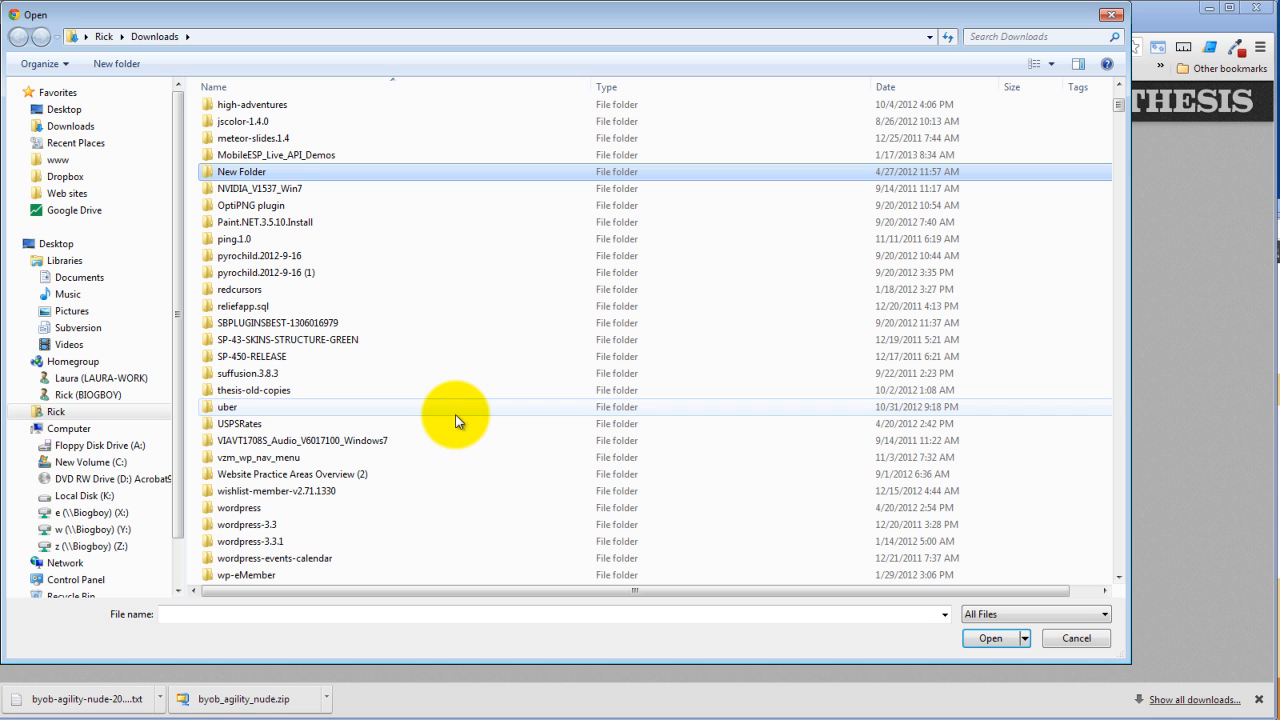
scroll(416, 420, "down", 4)
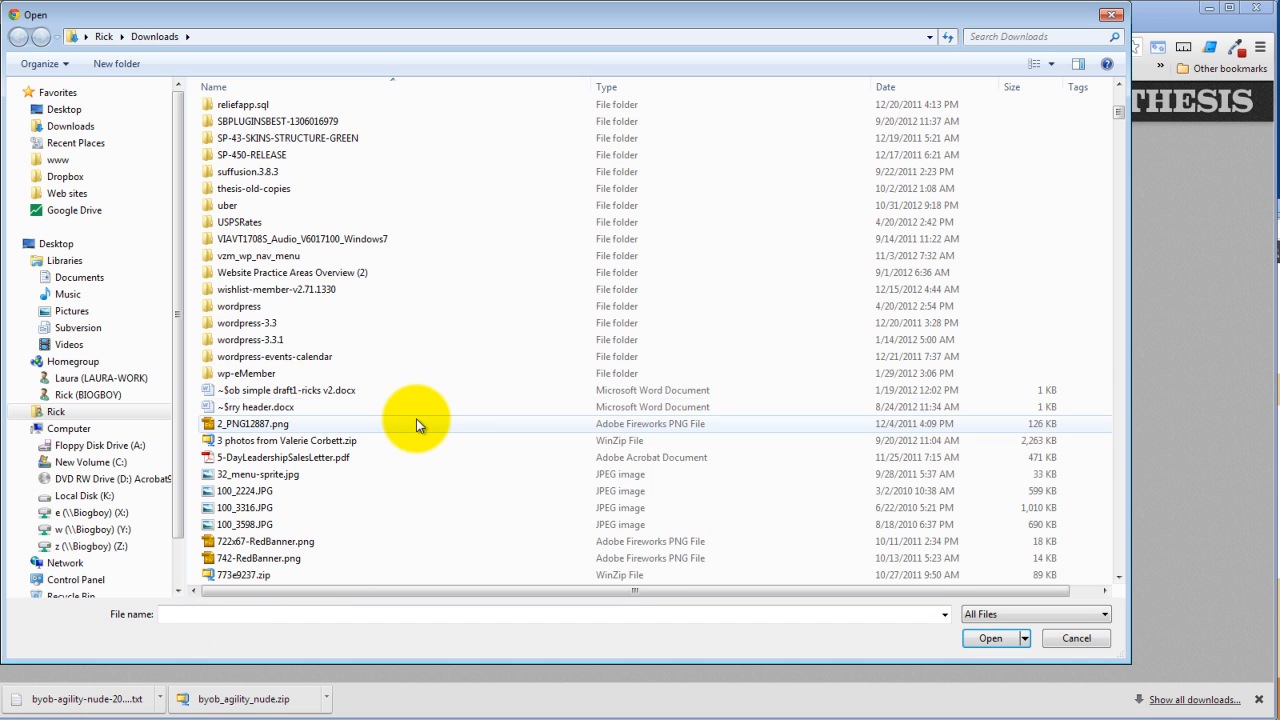
scroll(429, 350, "down", 8)
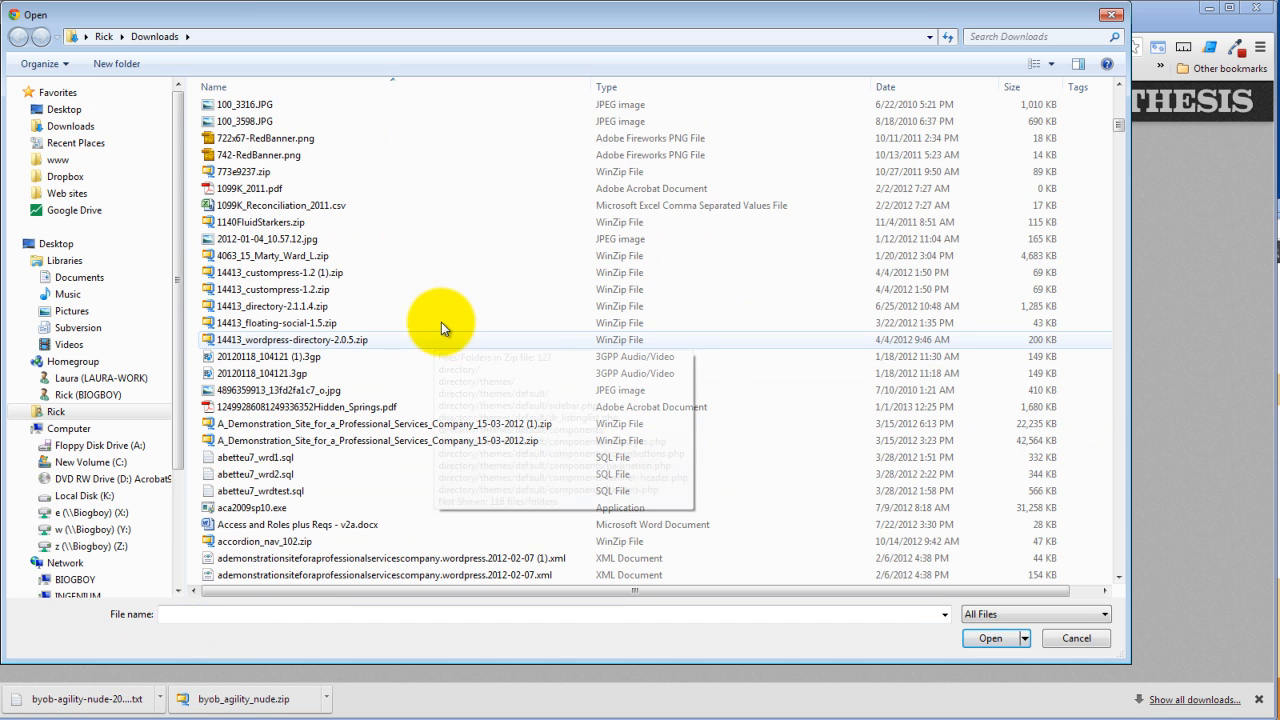
scroll(450, 320, "up", 14)
scroll(460, 317, "up", 3)
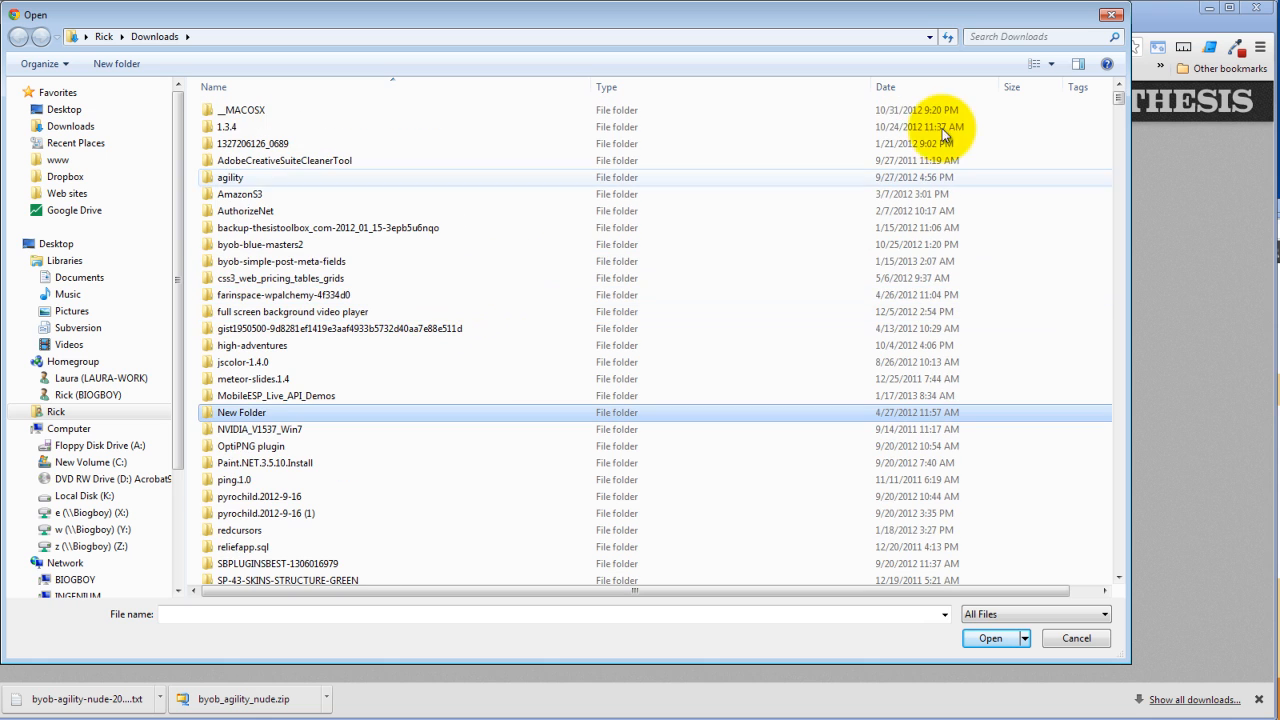
left_click(909, 90)
scroll(567, 322, "down", 10)
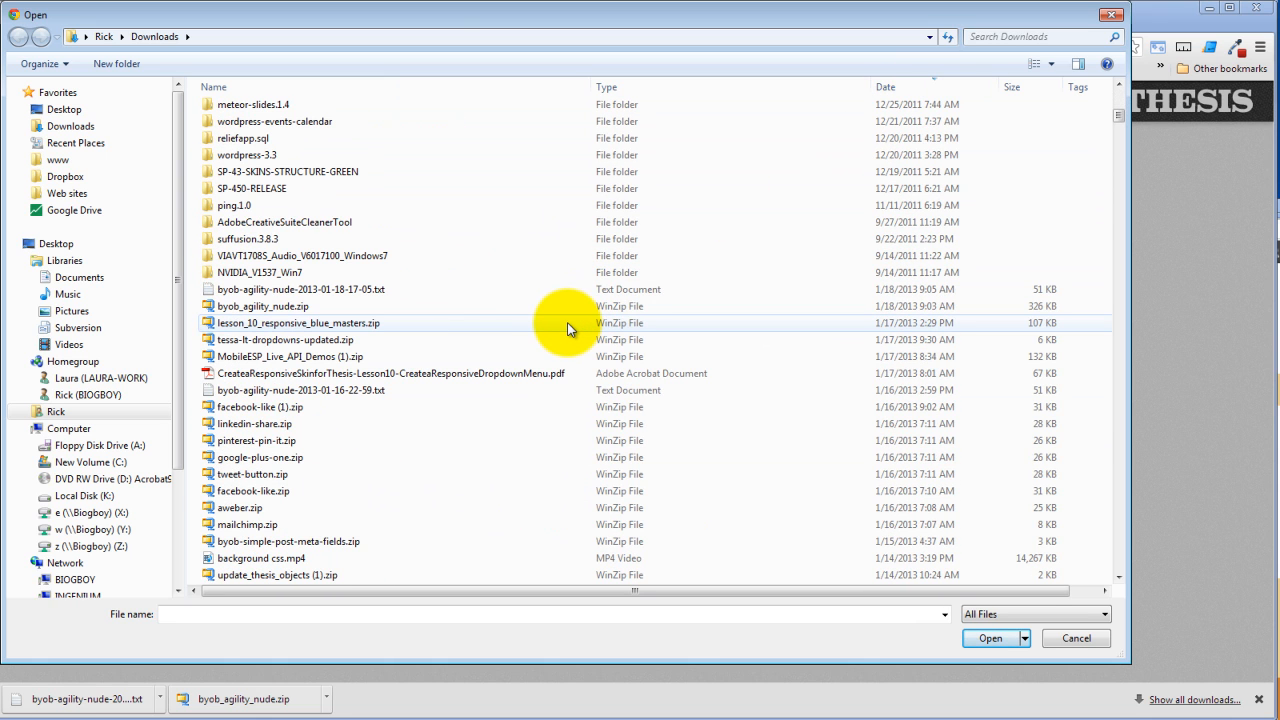
left_click(250, 289)
left_click(1005, 640)
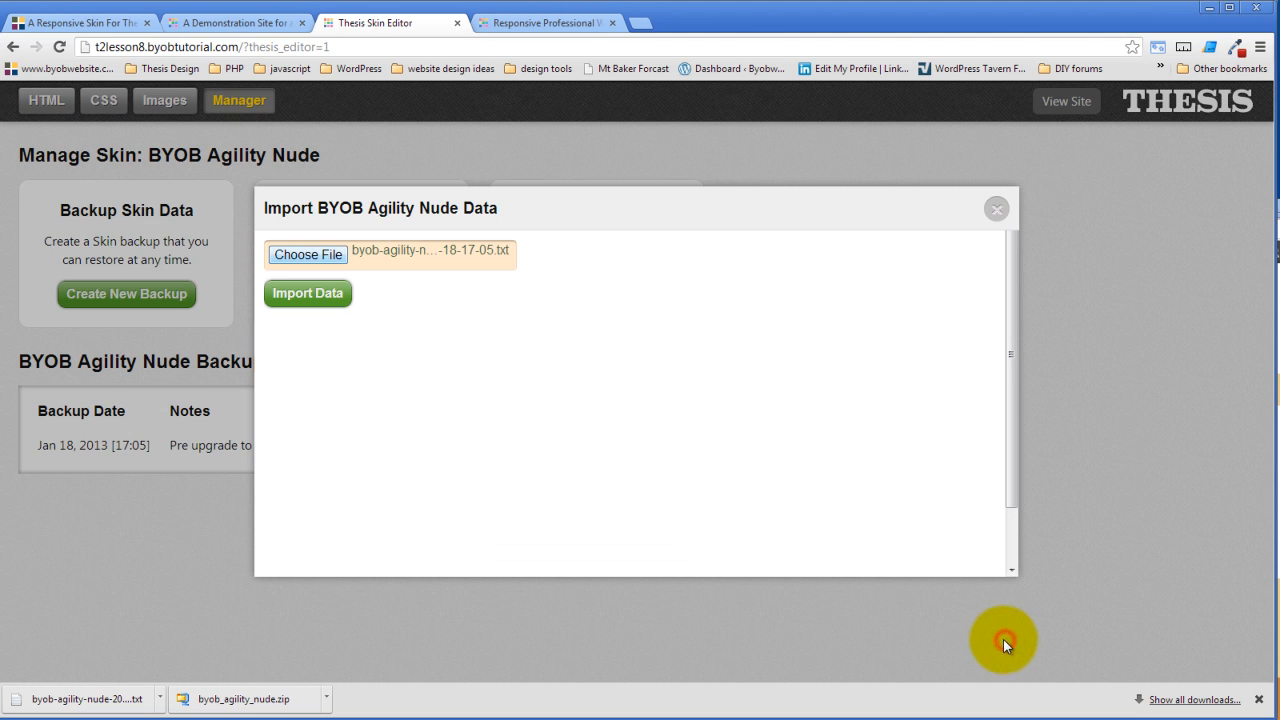
Import the chosen data file into BYOB Agility Nude, replacing the current skin state, and return to the skin data Manager
left_click(317, 301)
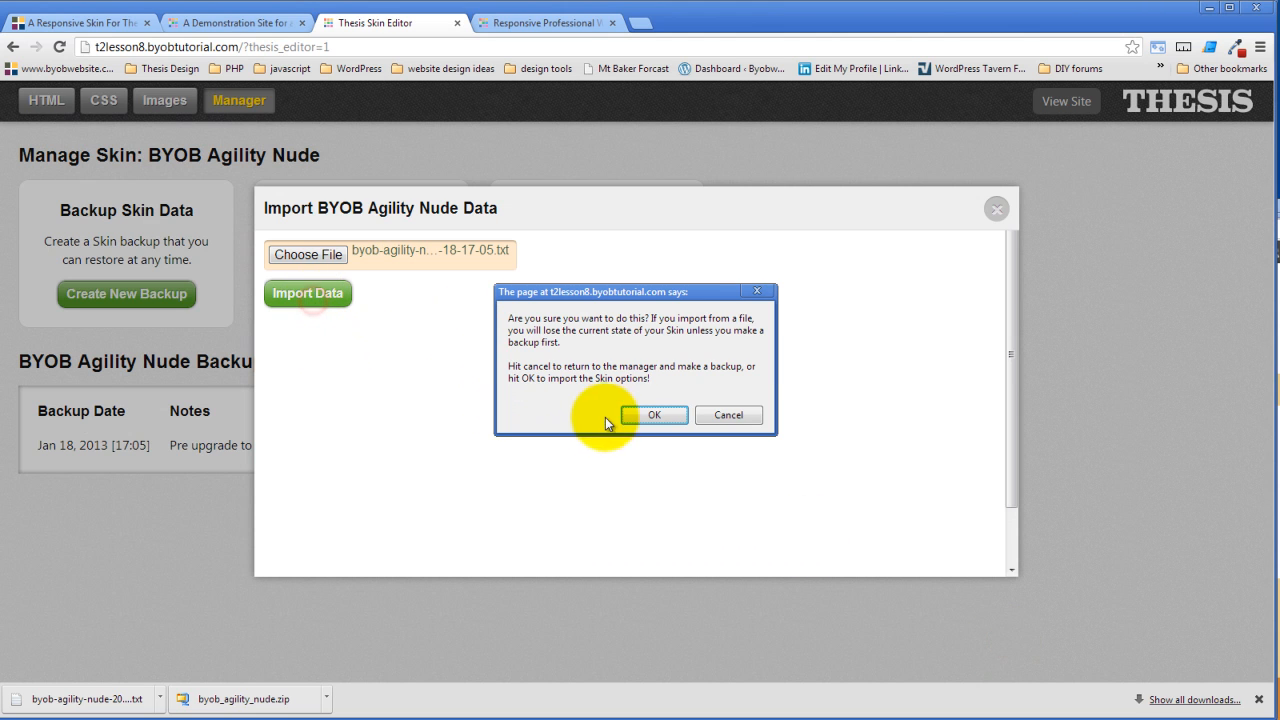
left_click(650, 415)
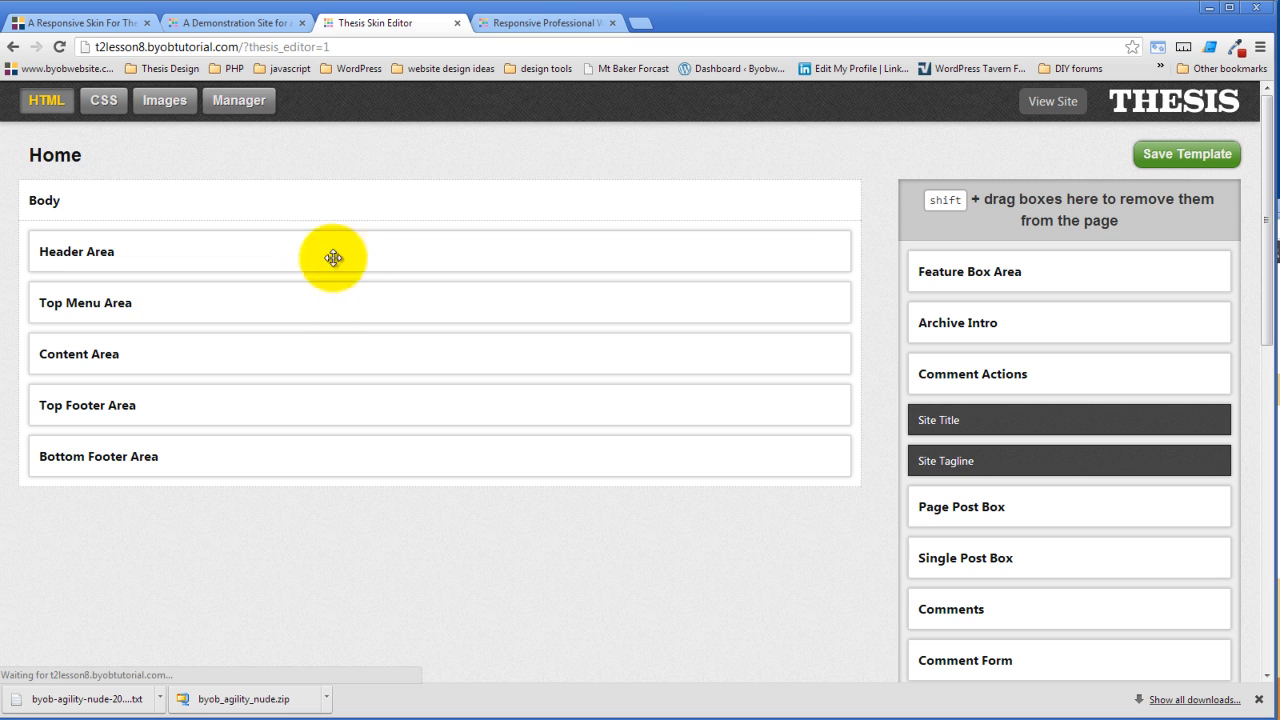
left_click(239, 100)
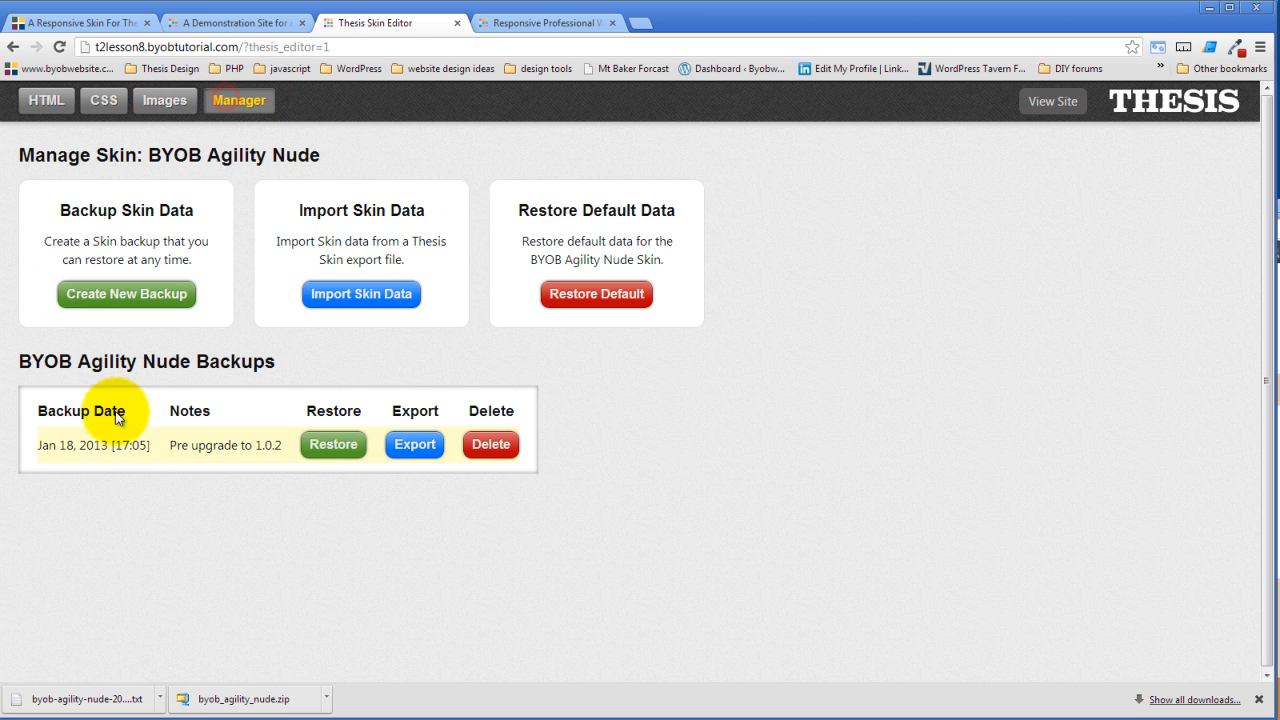